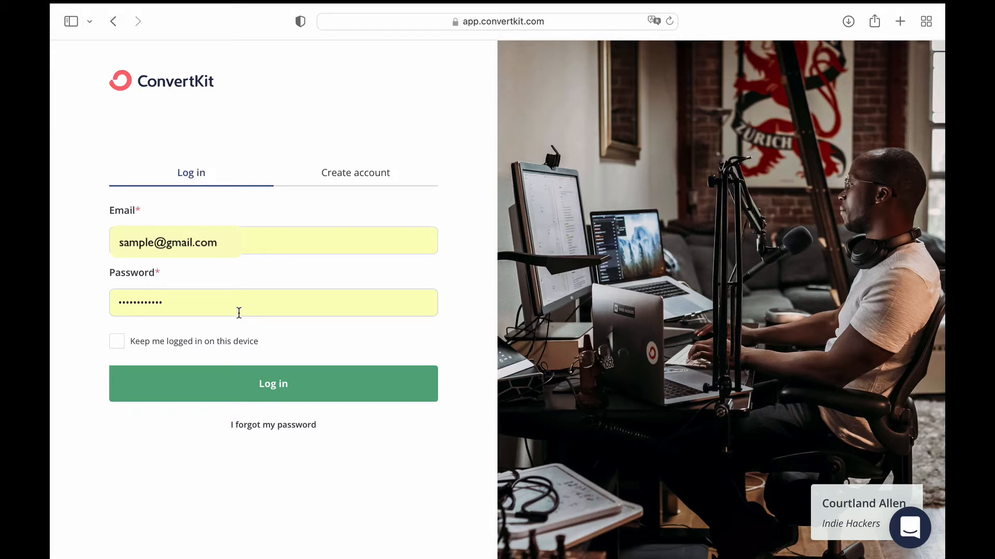
# - Open the ConvertKit log-in page and log in with the option to stay logged in on this device enabled
pyautogui.click(121, 348)
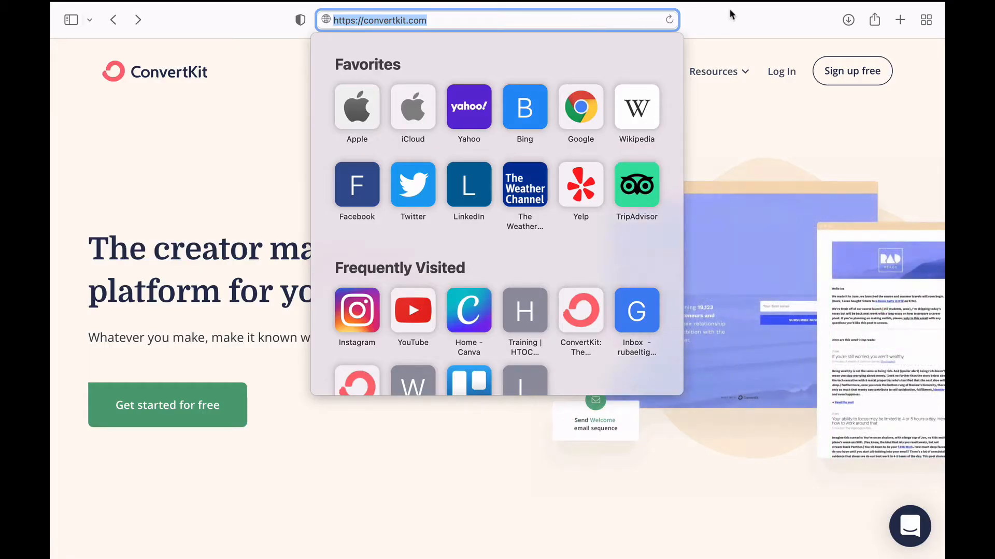
pyautogui.press('Escape')
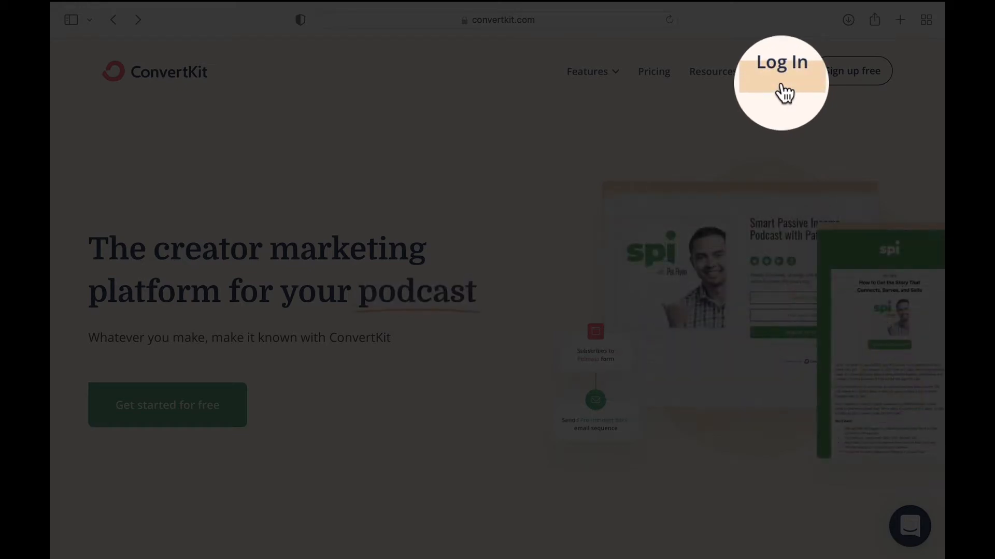
pyautogui.click(783, 92)
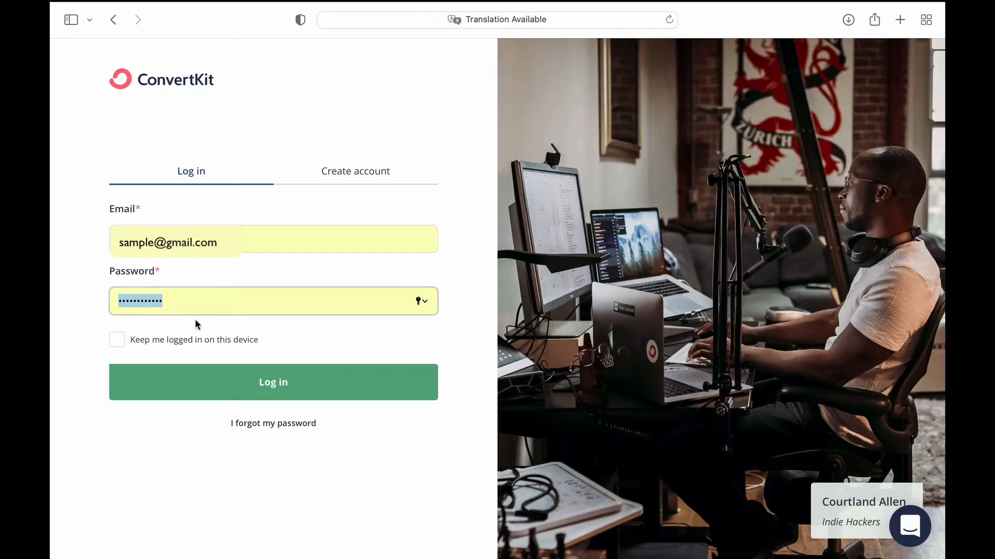
pyautogui.click(117, 341)
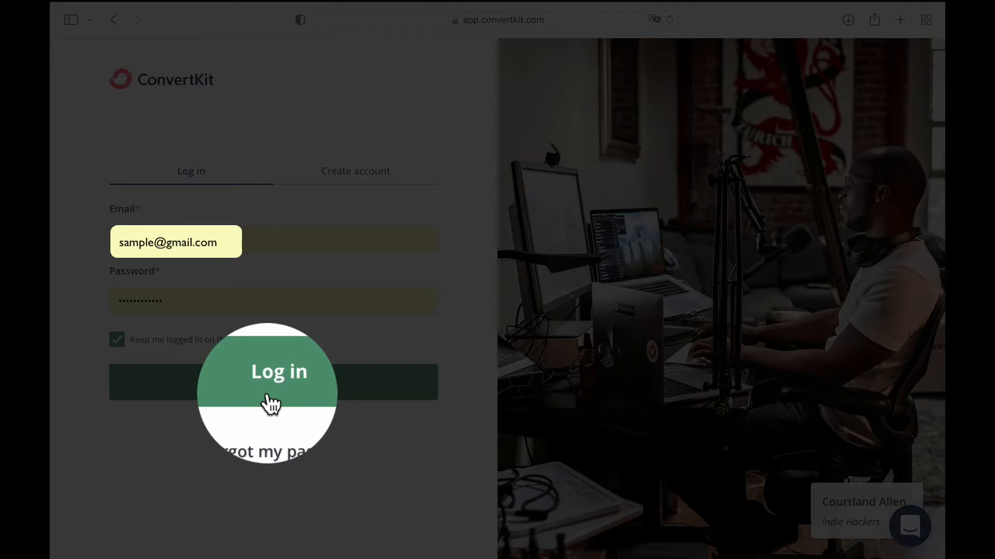
pyautogui.click(266, 395)
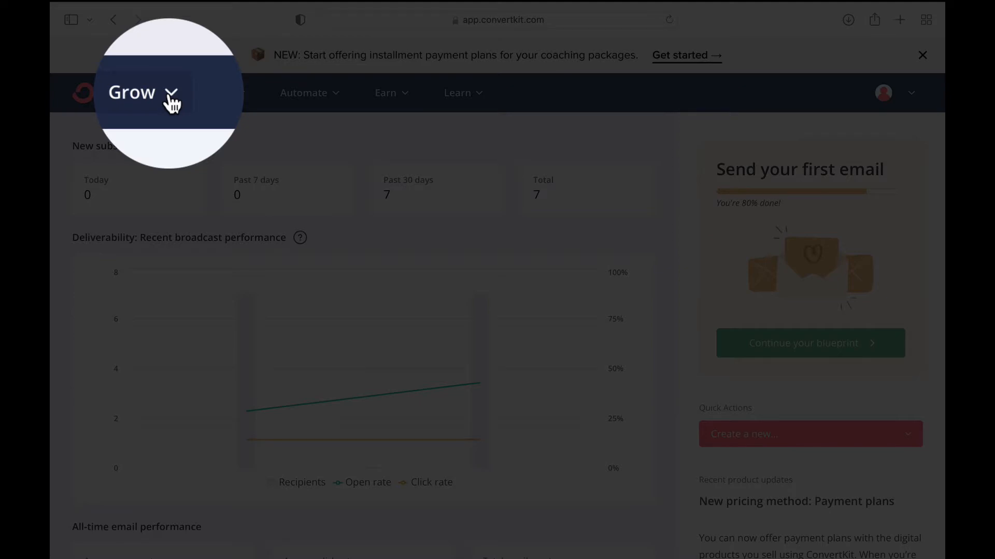
# - Go to Landing Pages & Forms and start creating a new landing page
pyautogui.click(170, 97)
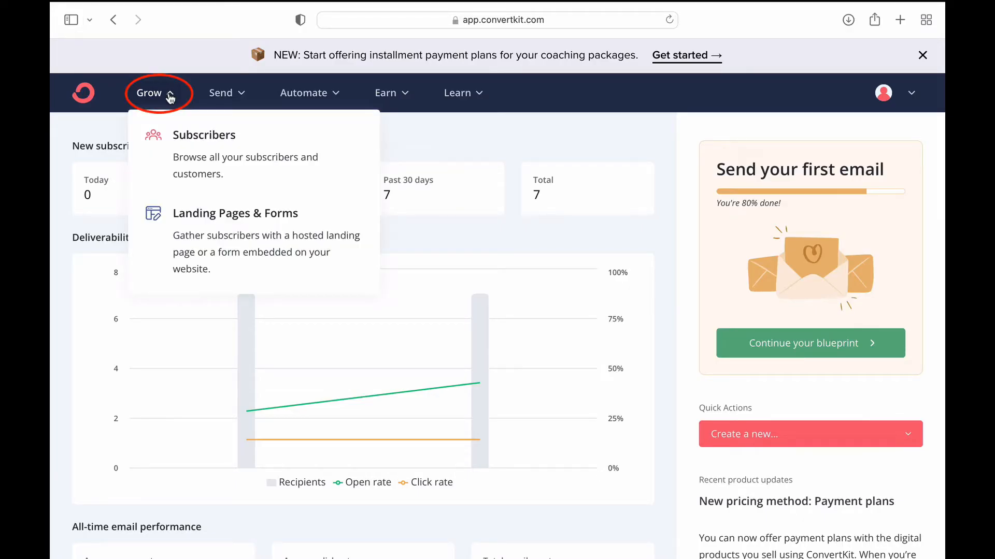
pyautogui.click(215, 230)
pyautogui.scroll(-10, 329, 171)
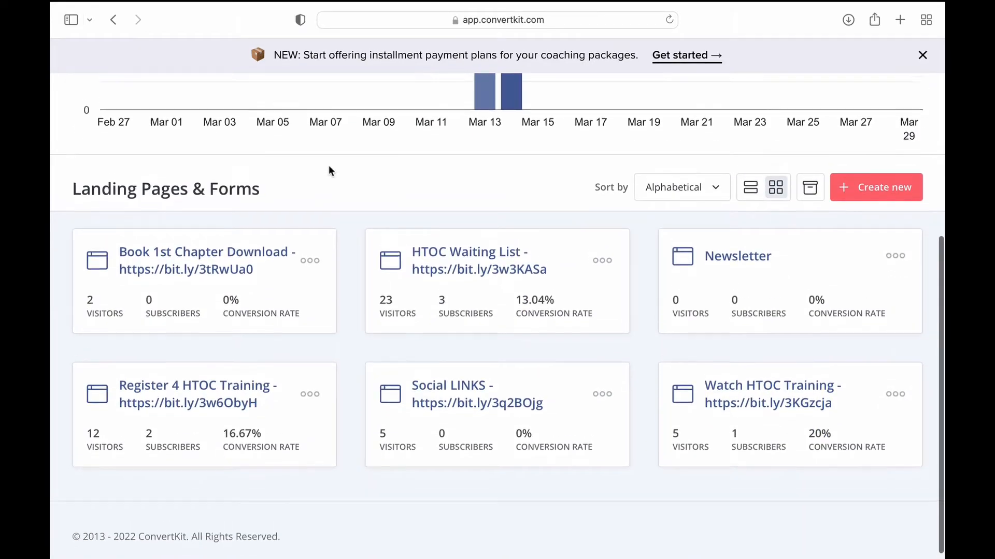
pyautogui.scroll(1, 331, 169)
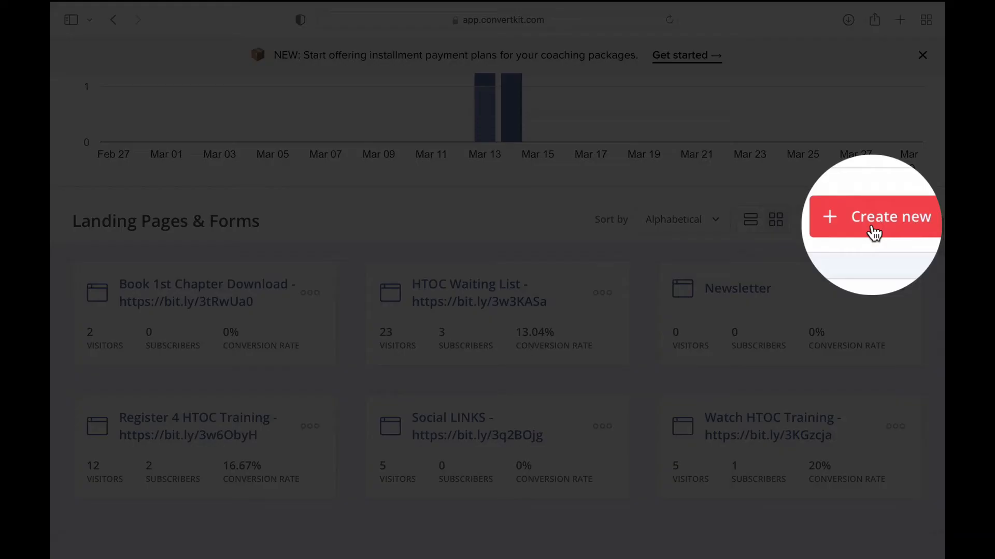
pyautogui.click(874, 233)
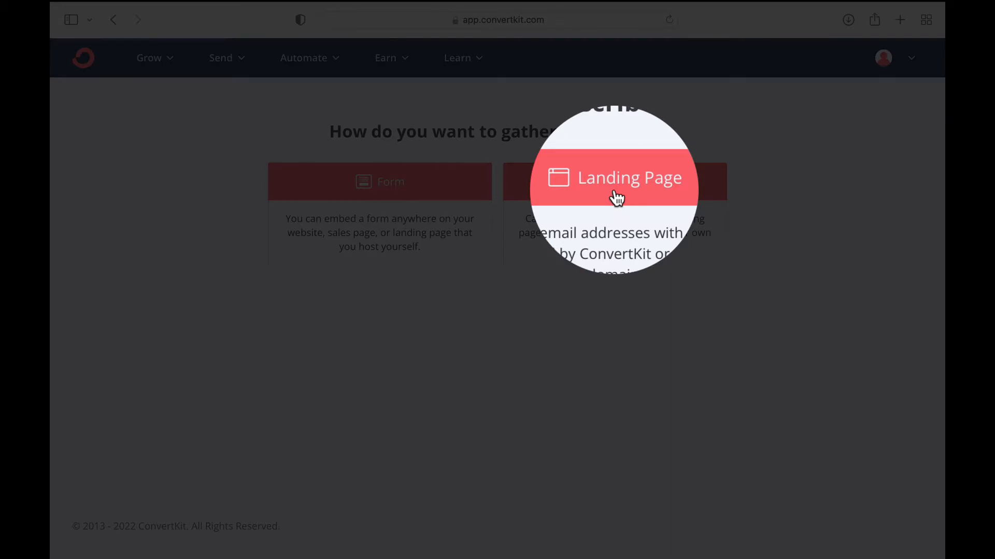
pyautogui.click(614, 187)
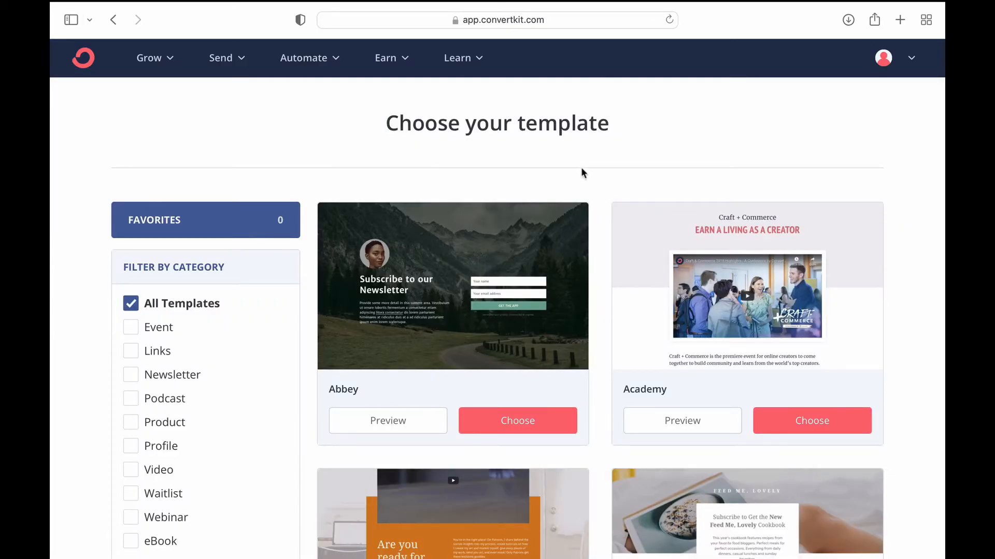
# - Filter the landing page templates by the Product category and look through the matching designs
pyautogui.scroll(-2, 207, 399)
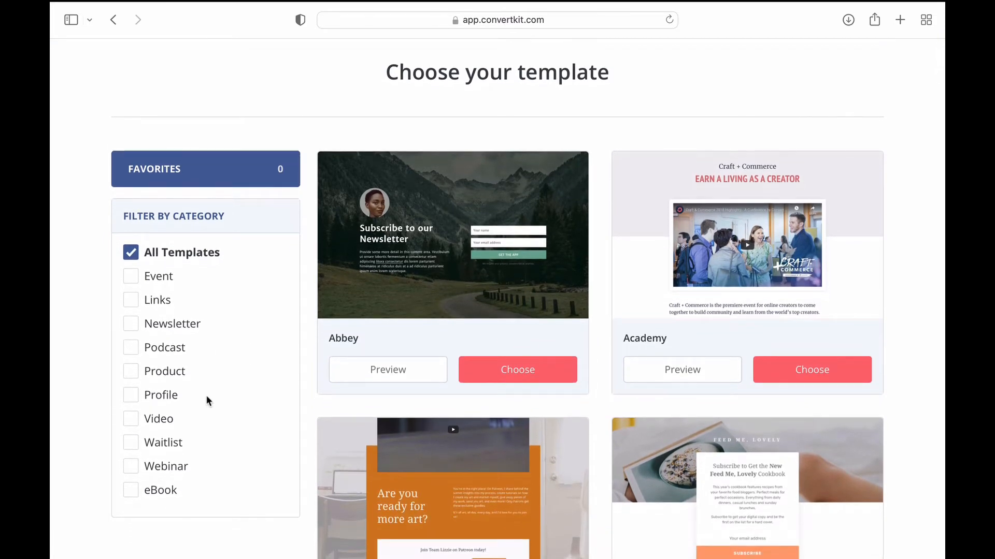
pyautogui.click(135, 377)
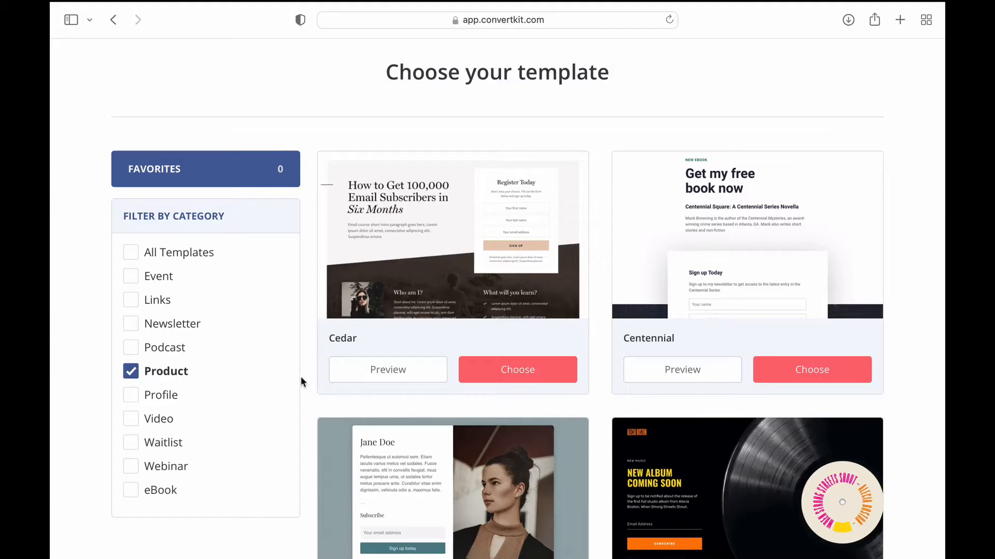
pyautogui.scroll(-5, 308, 382)
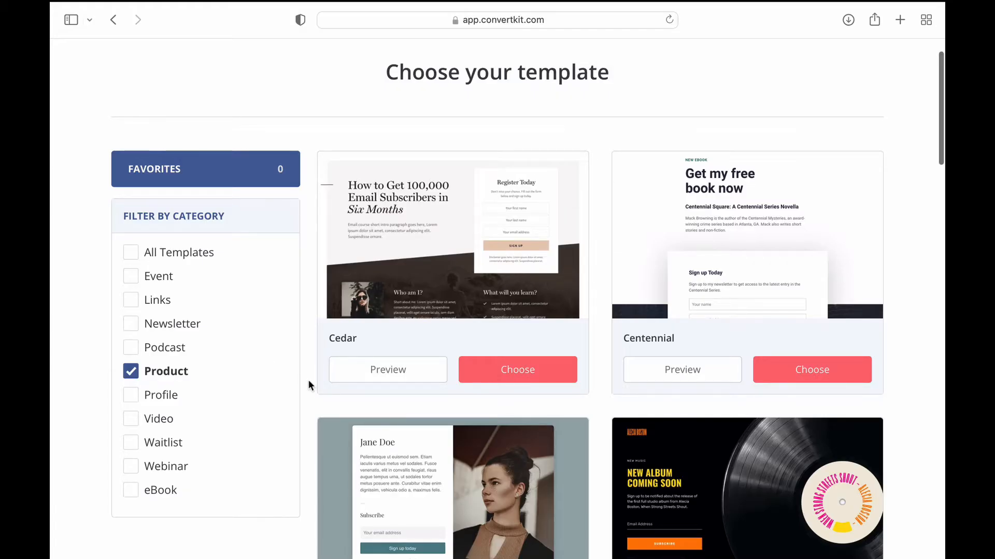
pyautogui.scroll(-5, 309, 381)
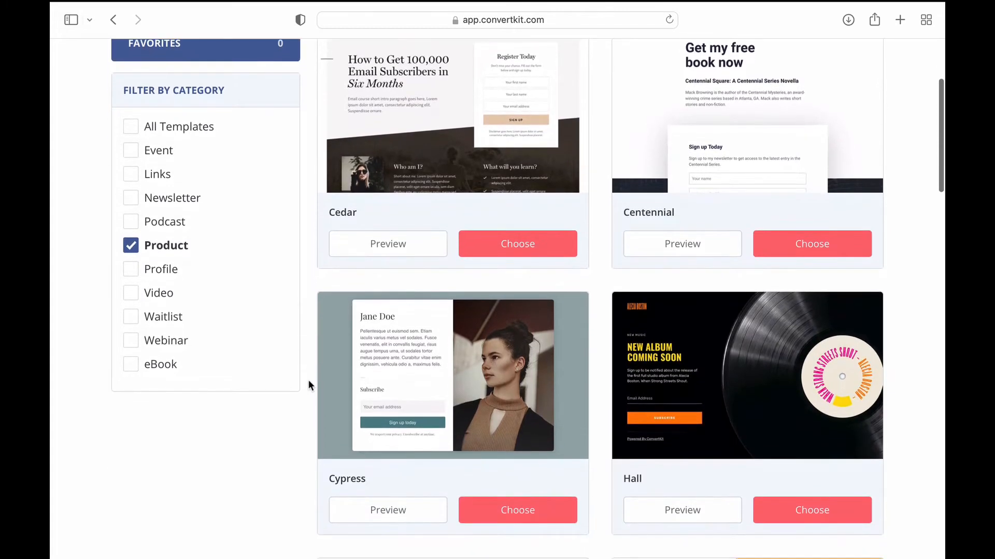
pyautogui.scroll(-1, 309, 383)
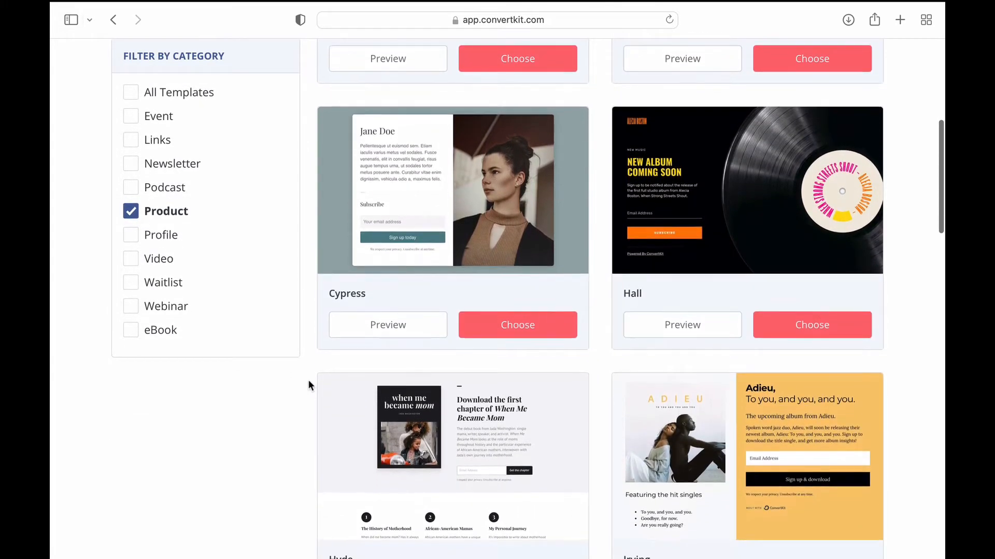
pyautogui.scroll(-8, 309, 386)
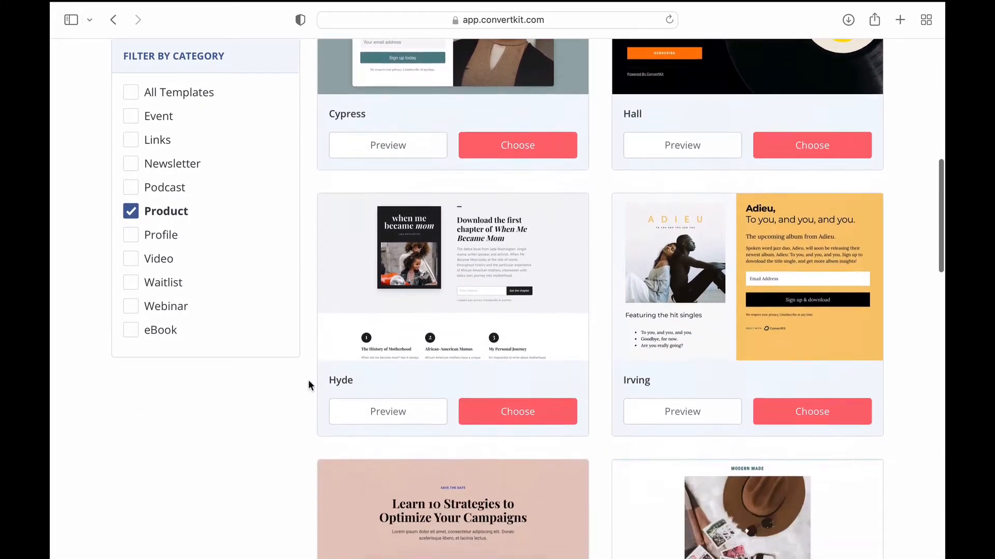
pyautogui.scroll(-2, 309, 380)
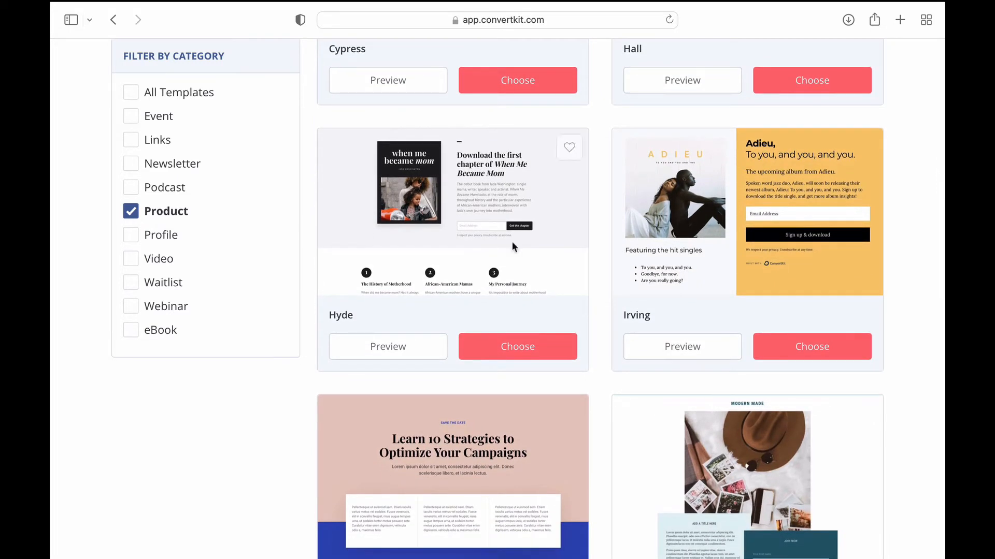
pyautogui.moveTo(805, 232)
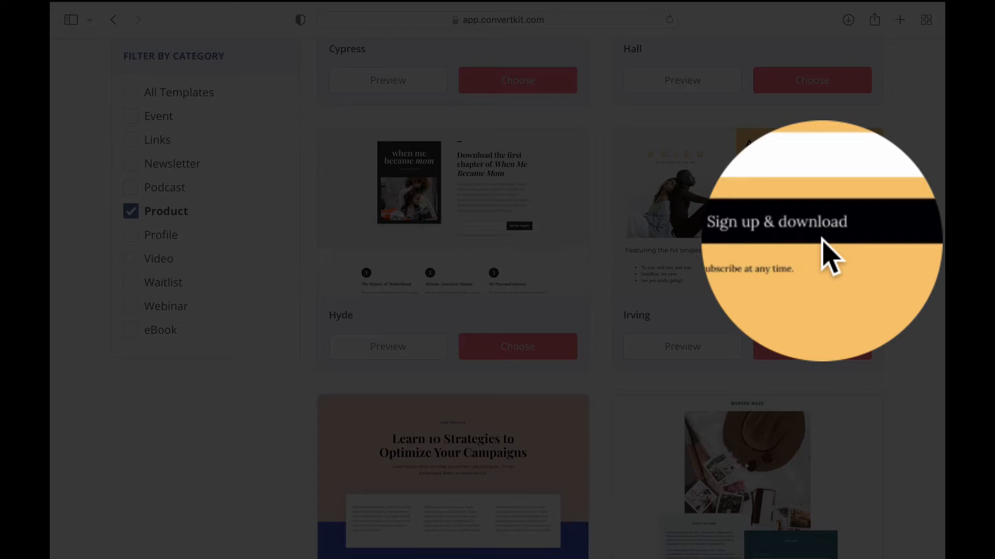
# - Preview the Irving template and review its full desktop layout
pyautogui.scroll(-1, 688, 340)
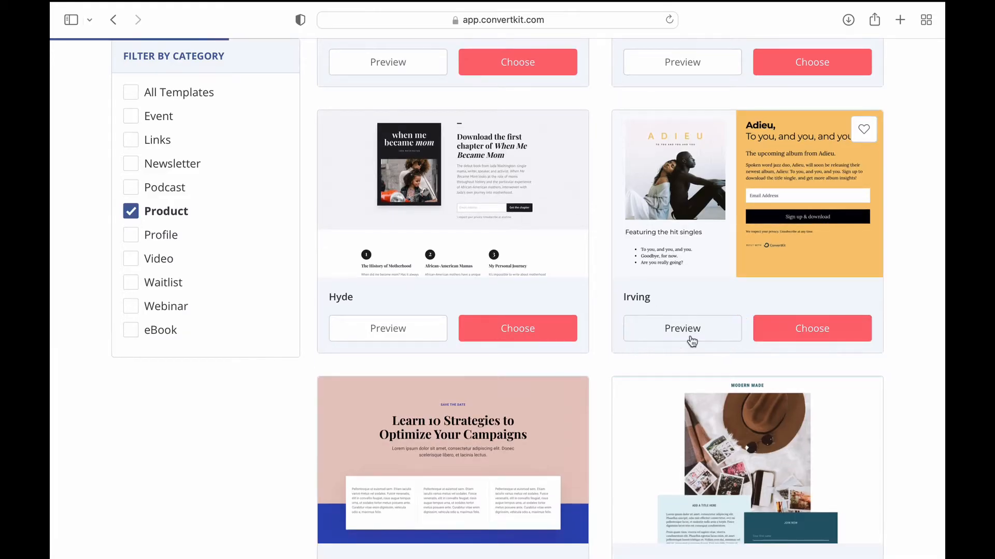
pyautogui.click(688, 340)
pyautogui.scroll(-1, 903, 326)
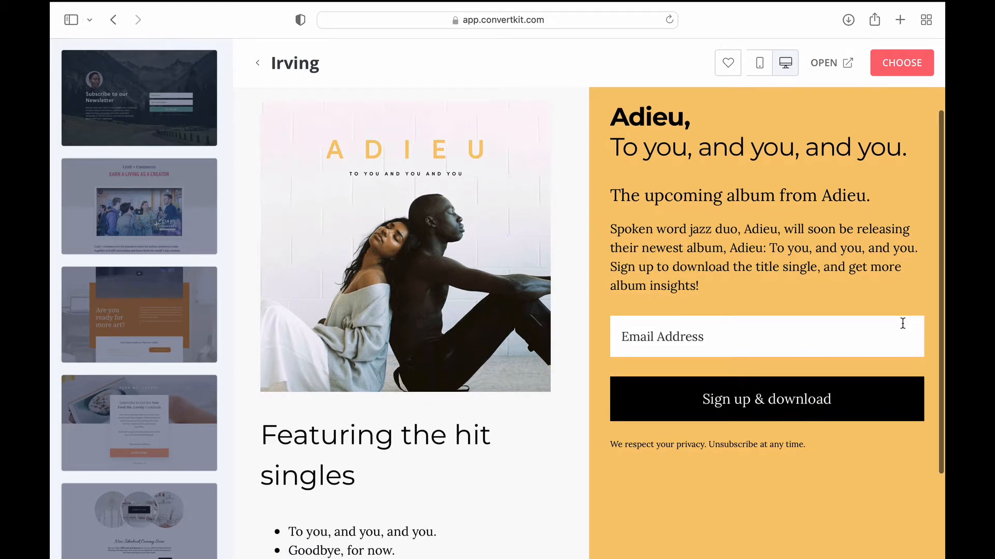
pyautogui.scroll(-4, 903, 324)
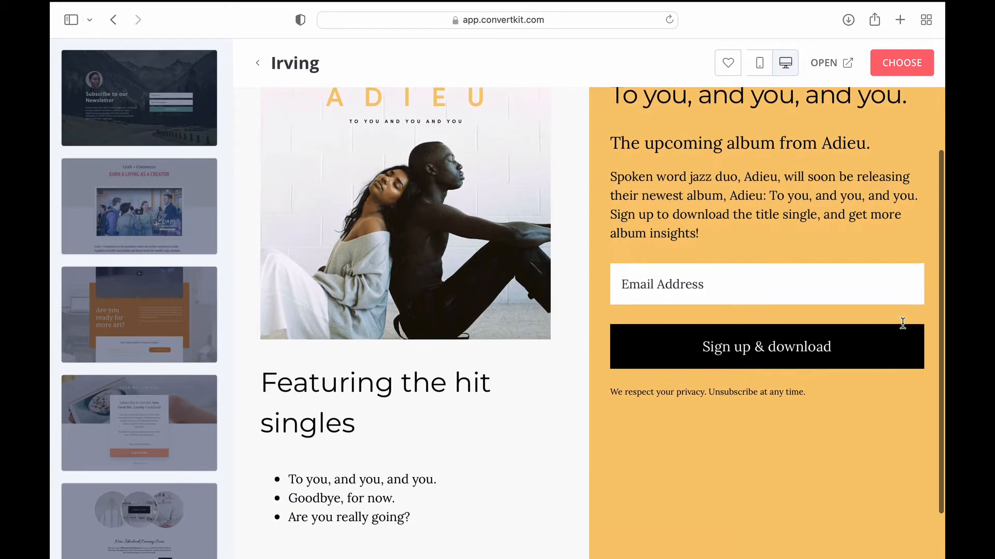
pyautogui.scroll(5, 902, 322)
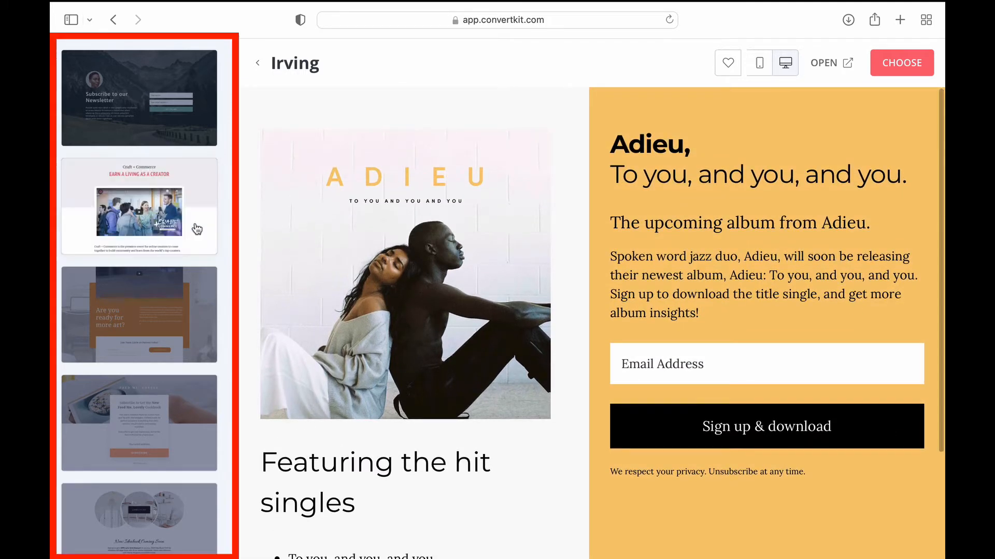
# - Browse the thumbnails of the other templates alongside the Irving preview
pyautogui.scroll(-3, 195, 226)
pyautogui.scroll(-6, 195, 287)
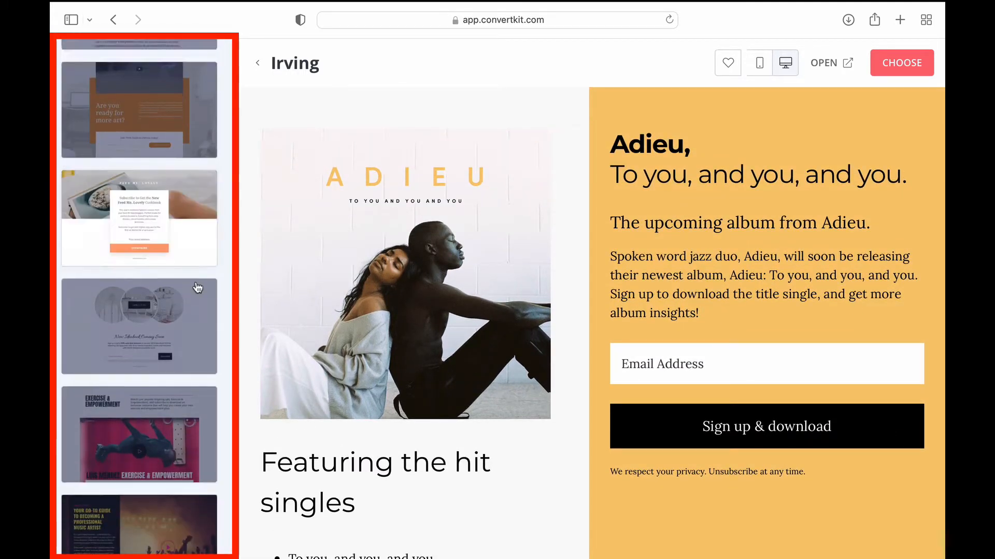
pyautogui.scroll(-8, 197, 288)
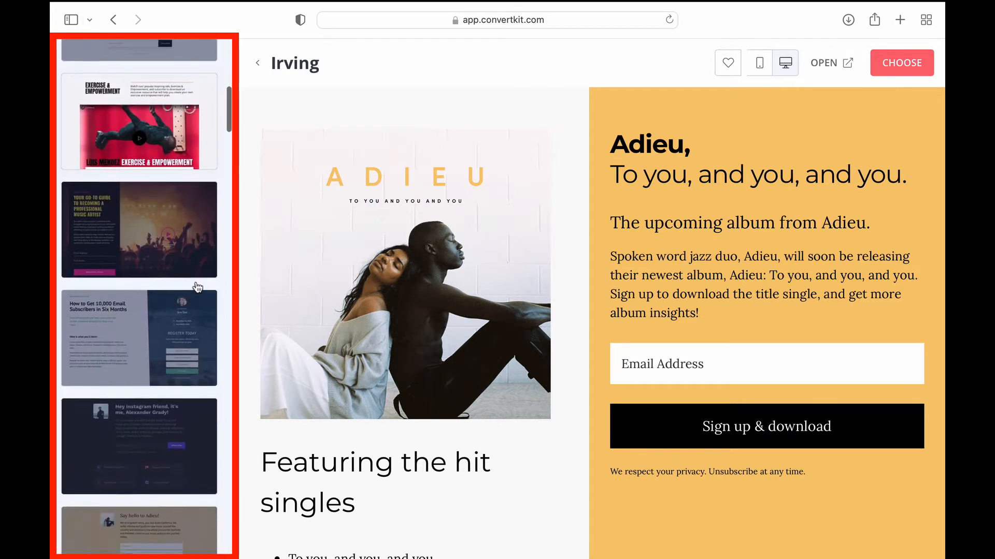
pyautogui.scroll(-5, 197, 288)
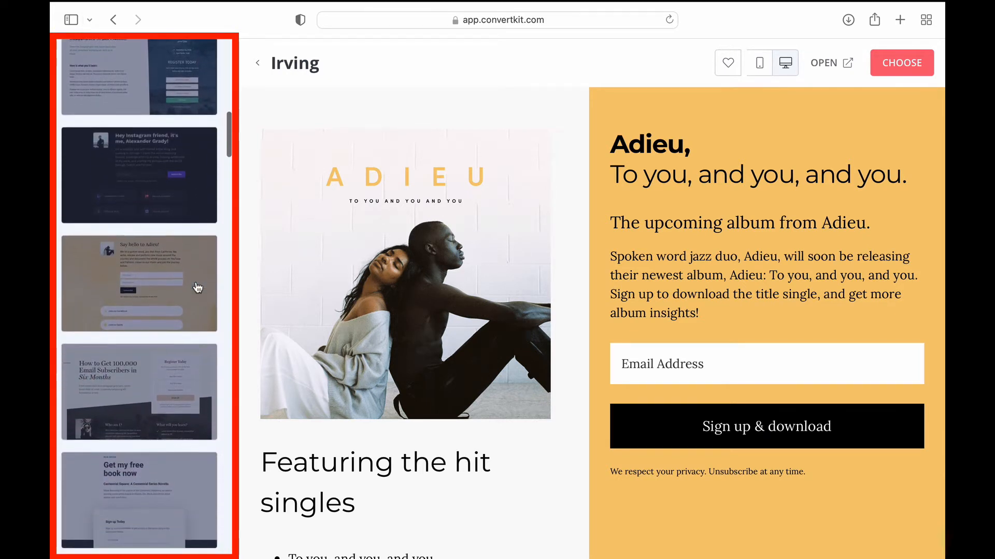
pyautogui.scroll(-10, 198, 288)
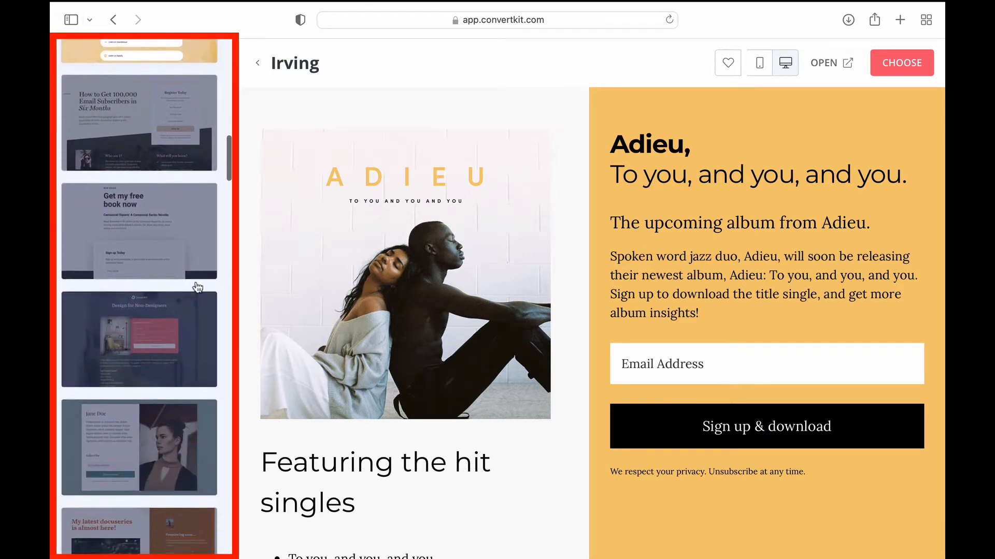
pyautogui.scroll(-10, 197, 288)
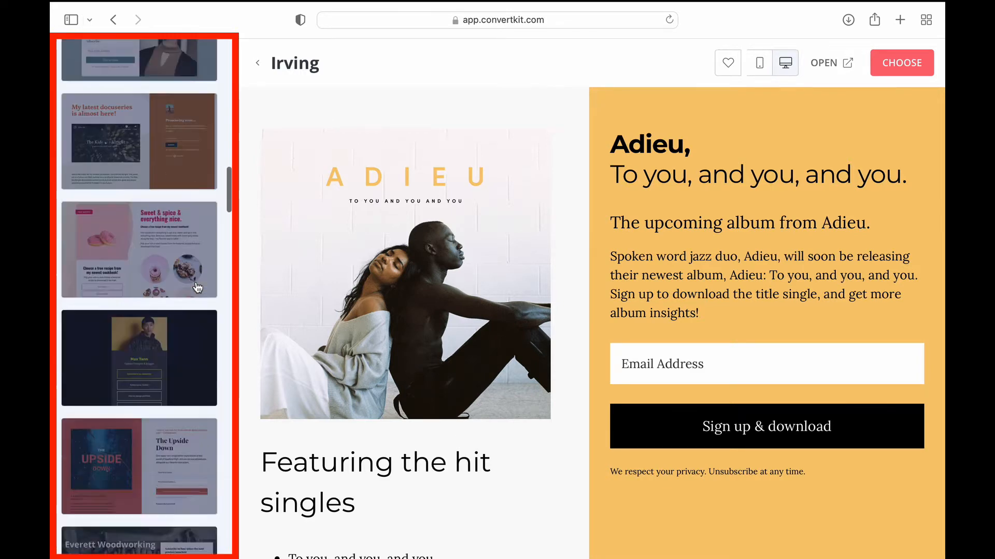
pyautogui.scroll(-10, 198, 288)
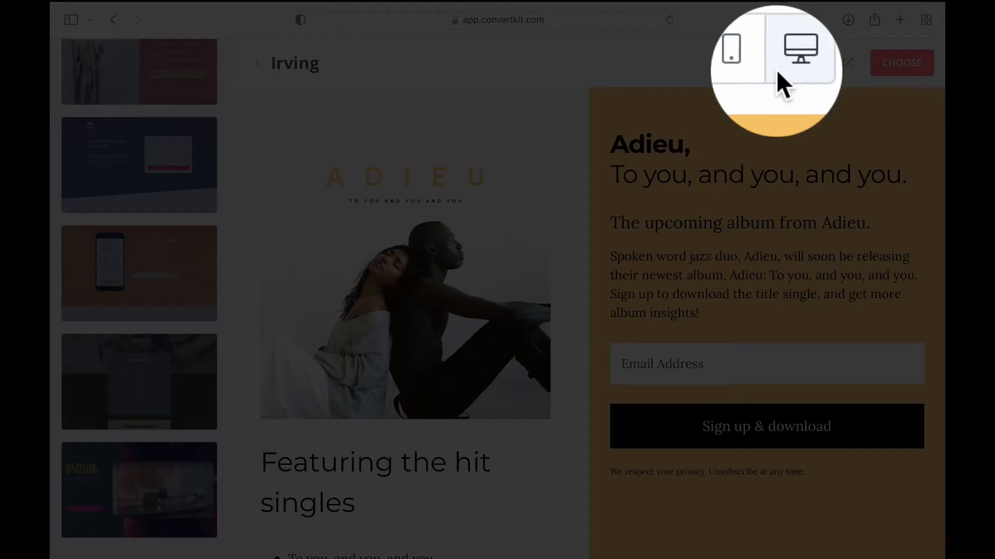
# - Switch the Irving preview to the mobile view and review the whole page
pyautogui.click(759, 63)
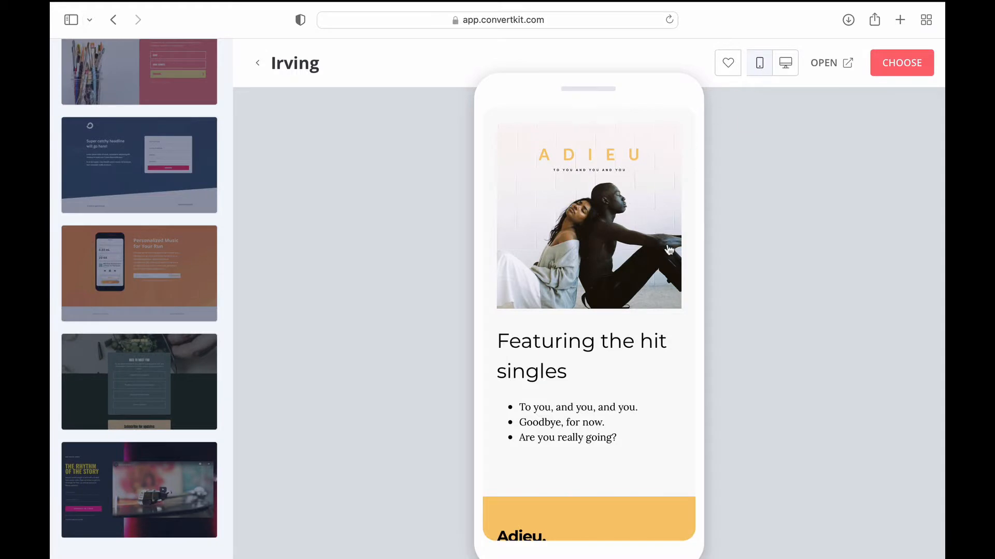
pyautogui.scroll(-3, 668, 250)
pyautogui.scroll(-4, 668, 250)
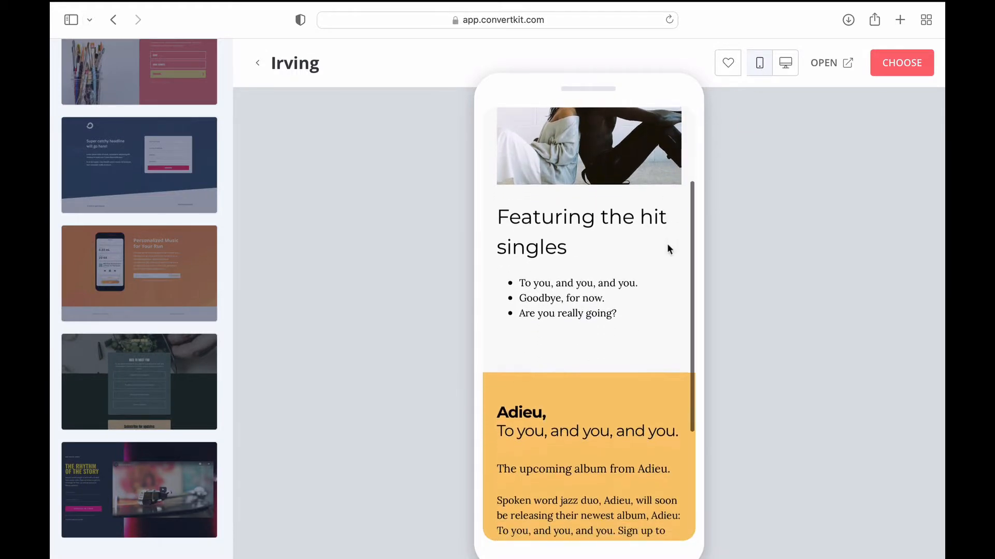
pyautogui.scroll(-5, 668, 250)
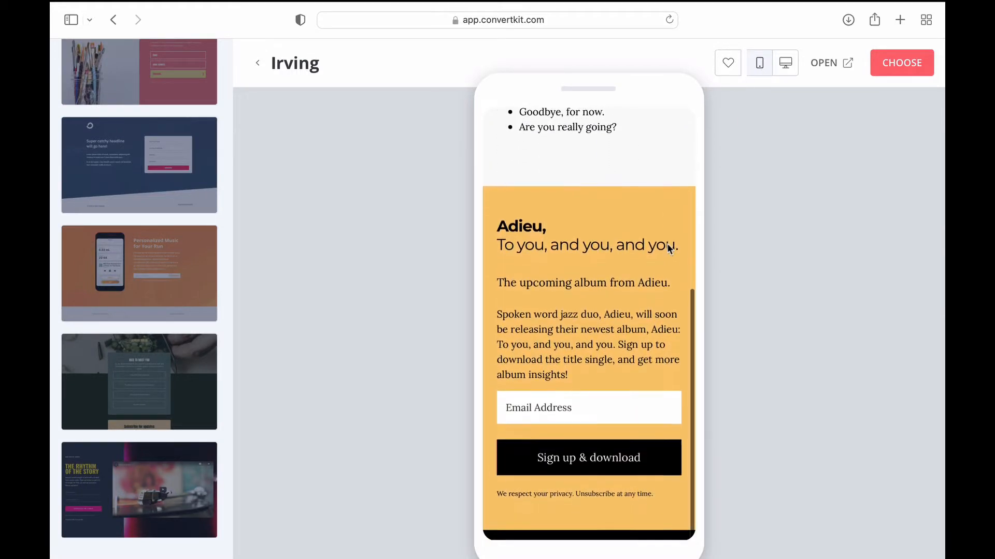
pyautogui.scroll(5, 667, 245)
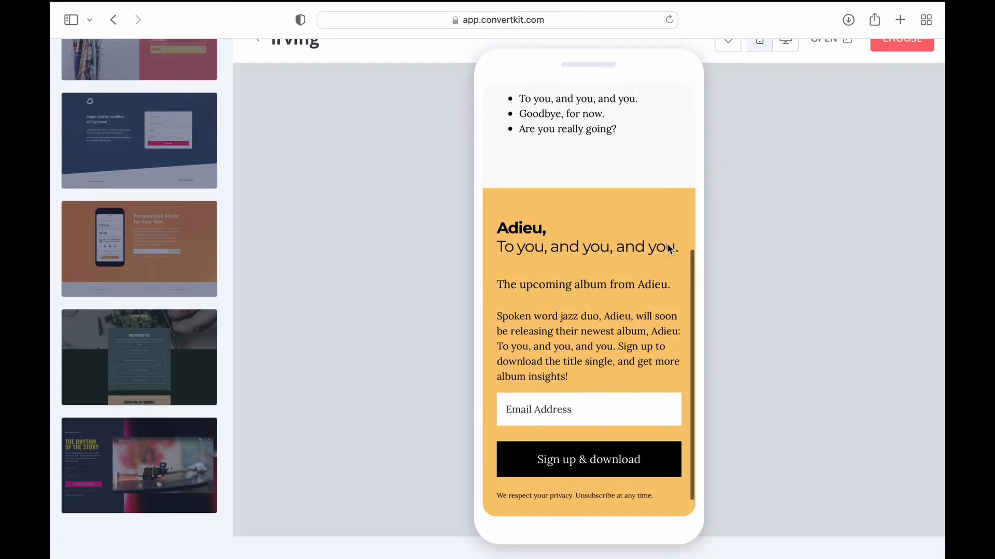
pyautogui.scroll(4, 667, 245)
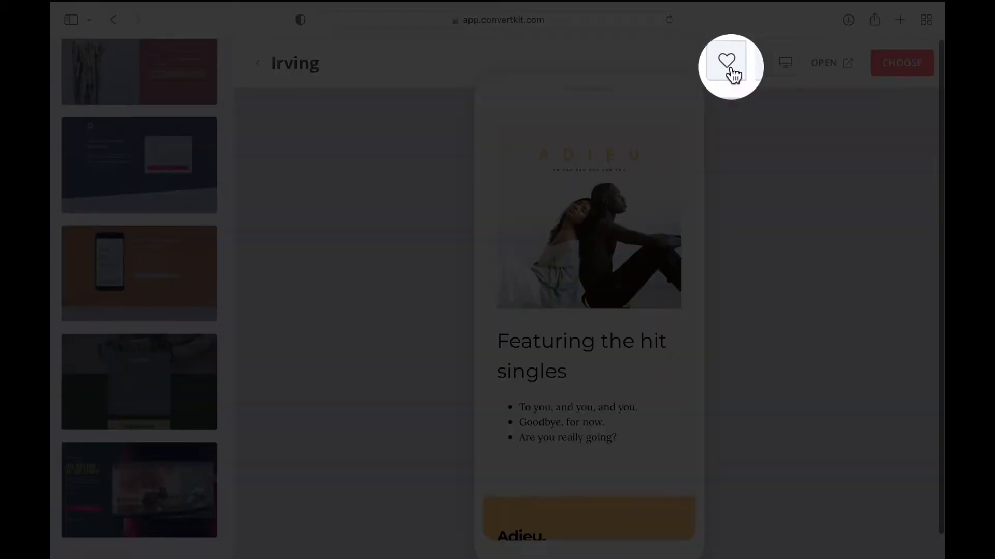
# - Mark the Irving template as a favorite and choose it for the new landing page
pyautogui.click(731, 67)
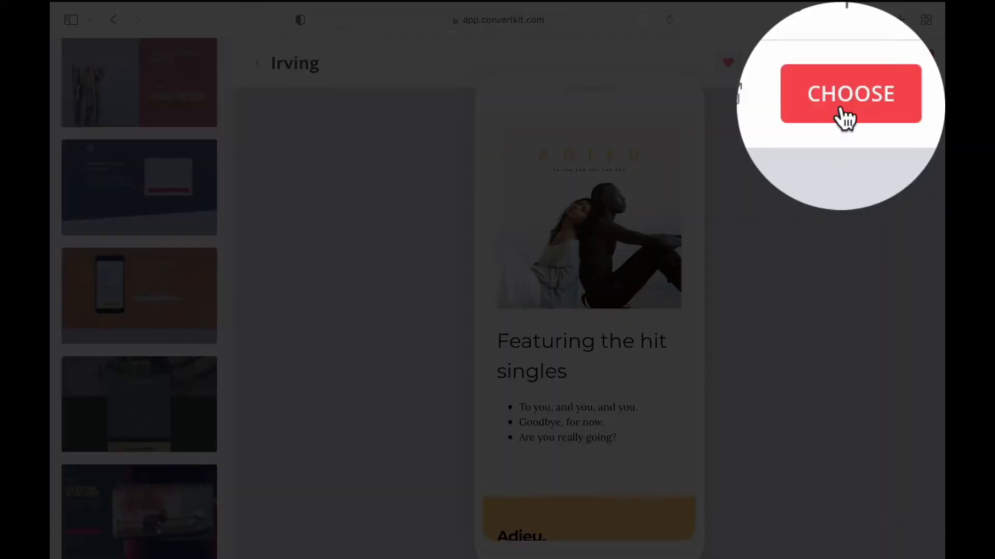
pyautogui.click(898, 72)
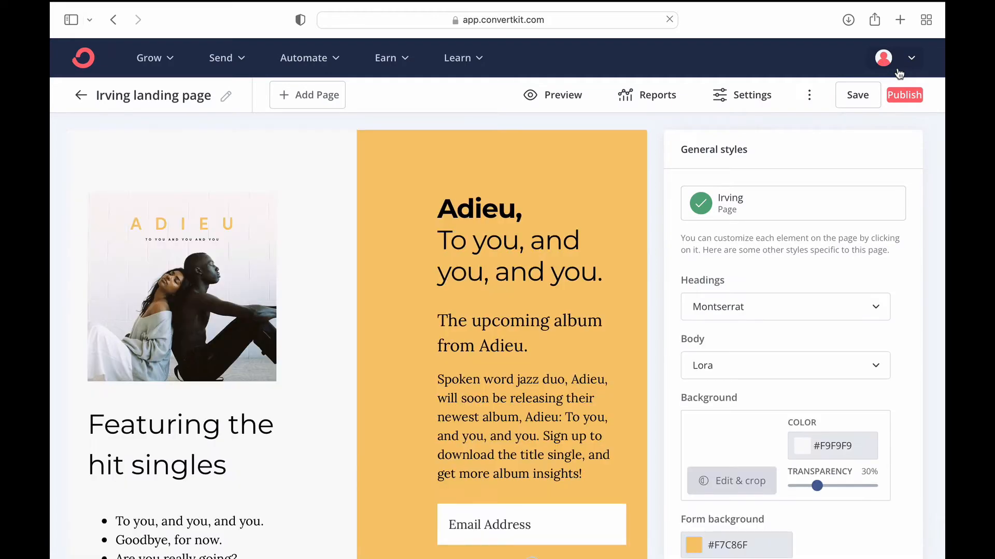
# - Rename the landing page as "Download PDF - Lead Magnet"
pyautogui.click(223, 101)
pyautogui.tripleClick(179, 99)
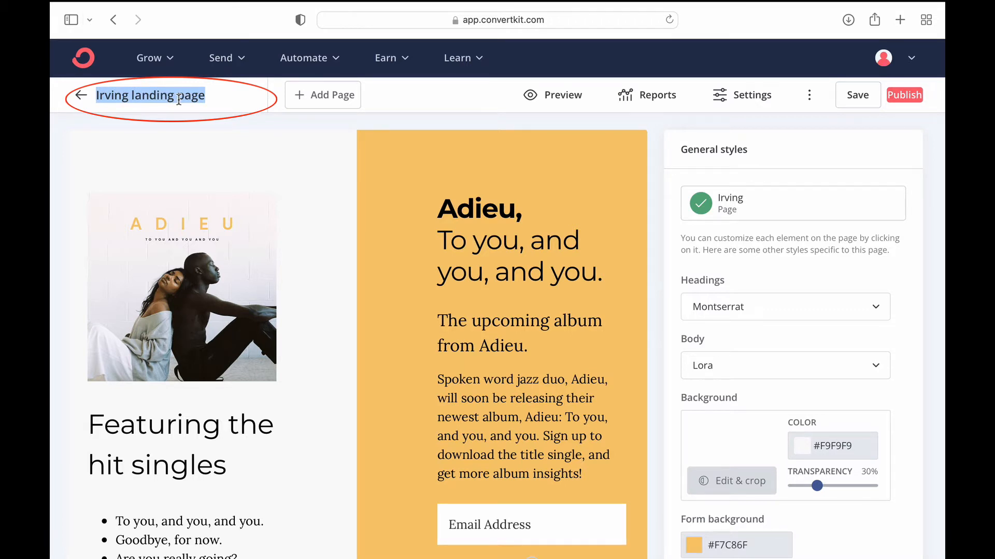
pyautogui.write('Dow')
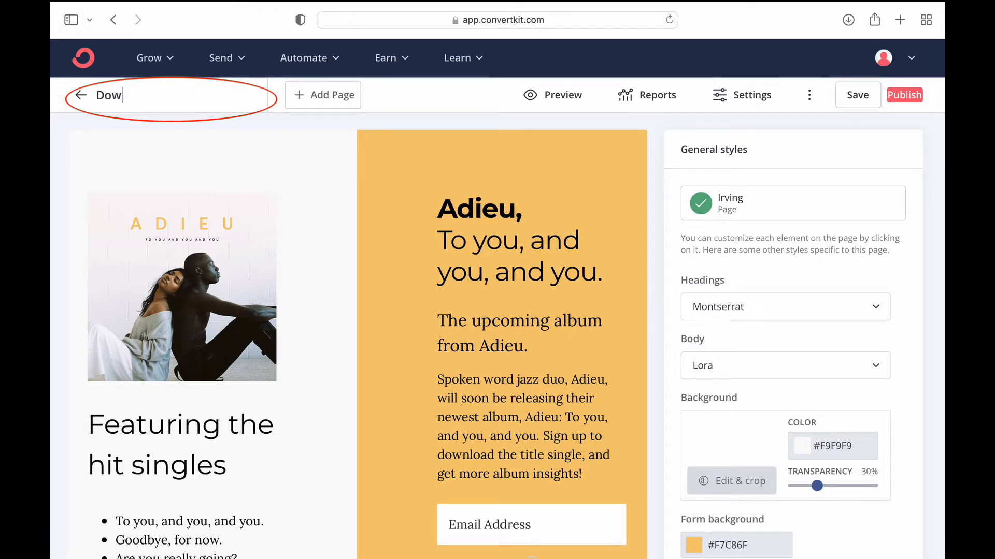
pyautogui.write('nload PDF - LEad Magnet')
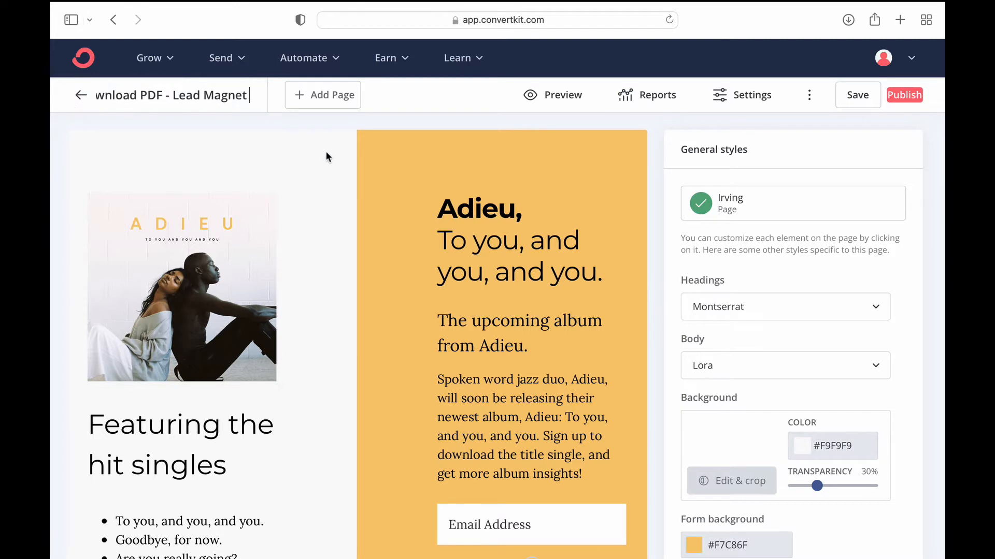
pyautogui.press('Return')
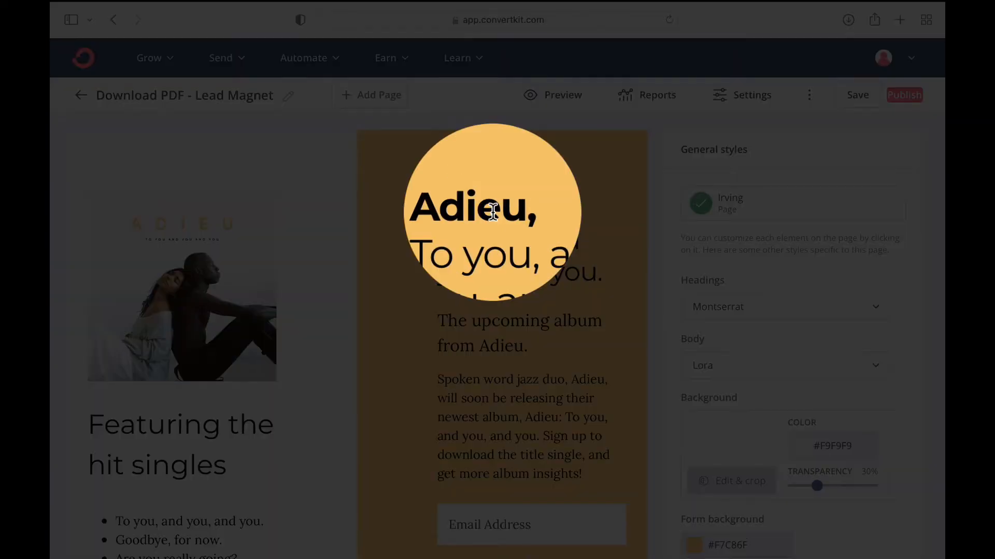
# - Replace the word "Adieu" in the form heading with "Hello Dear Friend", keeping the comma
pyautogui.tripleClick(493, 218)
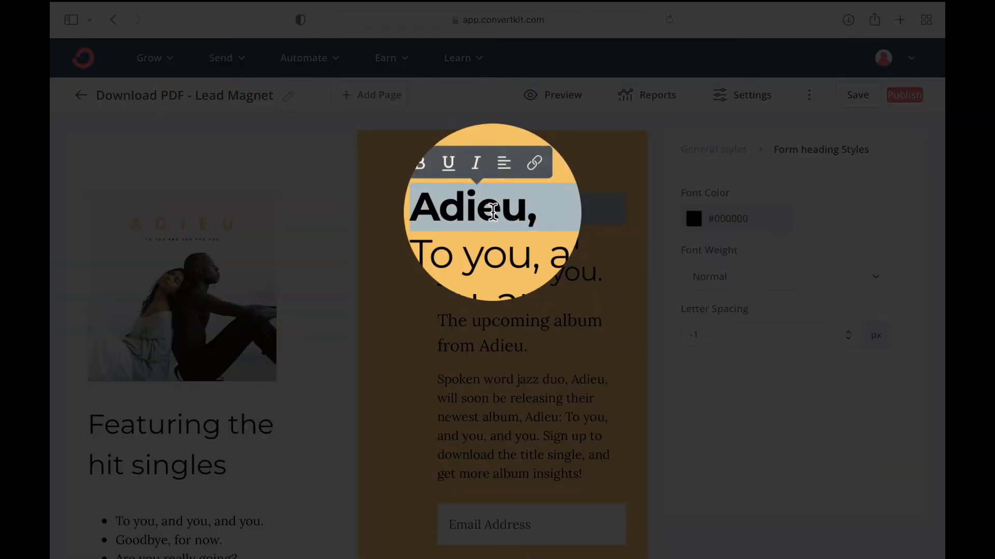
pyautogui.click(483, 213)
pyautogui.moveTo(517, 213); pyautogui.dragTo(434, 208)
pyautogui.write('Hello ')
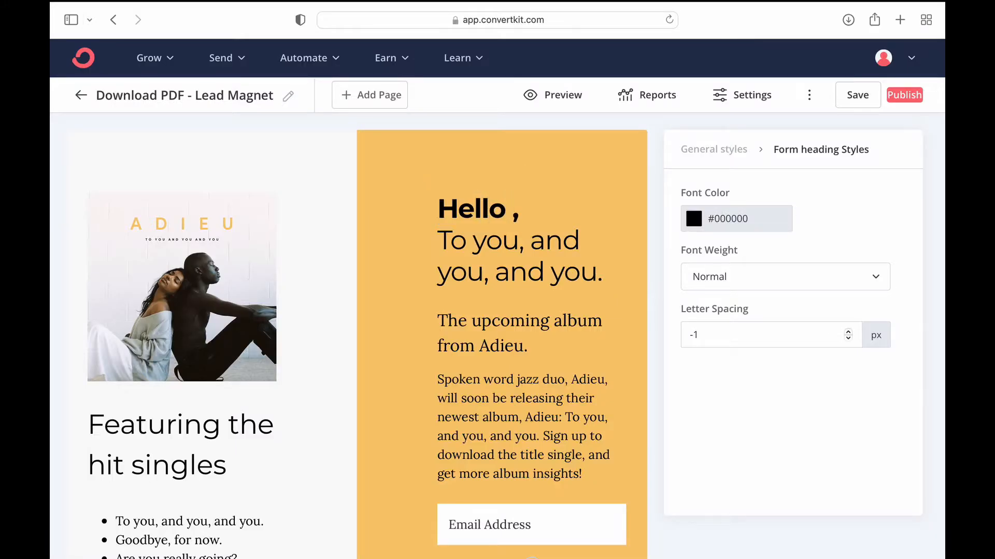
pyautogui.write('Dear Friend')
# - Replace the light-weight text under the form heading's greeting with "Plan content"
pyautogui.tripleClick(469, 282)
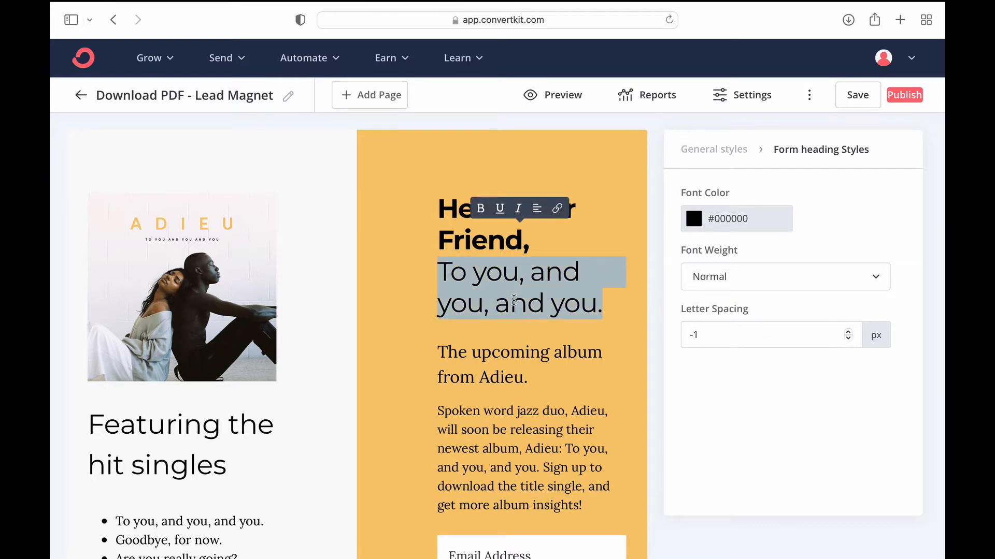
pyautogui.write('Download')
pyautogui.press('BackSpace')
pyautogui.press('BackSpace')
pyautogui.press('BackSpace')
pyautogui.press('BackSpace')
pyautogui.press('BackSpace')
pyautogui.press('BackSpace')
pyautogui.press('BackSpace')
pyautogui.press('BackSpace')
pyautogui.write('Plan your')
pyautogui.press('BackSpace')
pyautogui.press('BackSpace')
pyautogui.press('BackSpace')
pyautogui.press('BackSpace')
pyautogui.write('content')
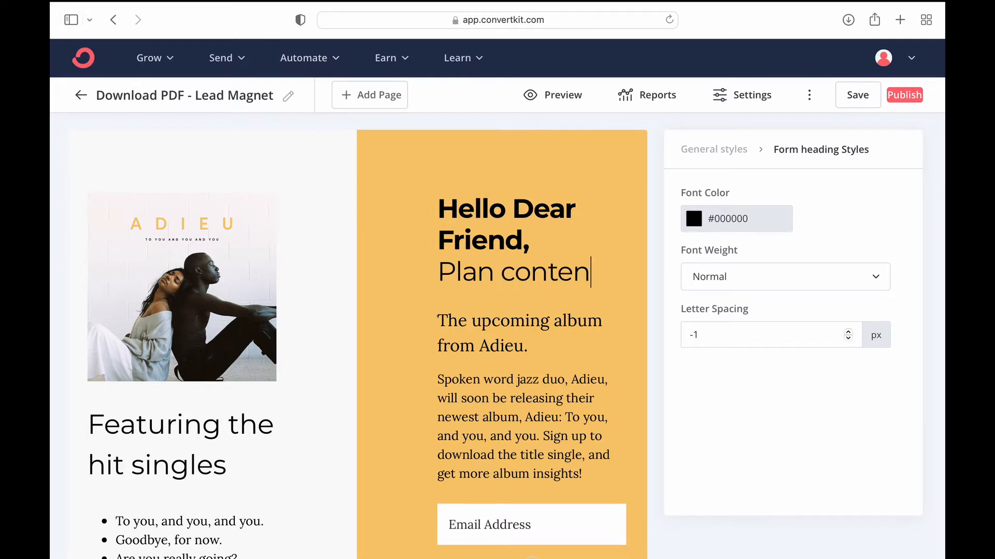
# - Extend the text under the greeting to read "Plan Instagram content Effortlessly"
pyautogui.click(504, 278)
pyautogui.write('Instagram')
pyautogui.click(566, 334)
pyautogui.write('Flowles')
pyautogui.press('BackSpace')
pyautogui.press('BackSpace')
pyautogui.press('BackSpace')
pyautogui.press('BackSpace')
pyautogui.press('BackSpace')
pyautogui.press('BackSpace')
pyautogui.press('BackSpace')
pyautogui.write('Effortlessly')
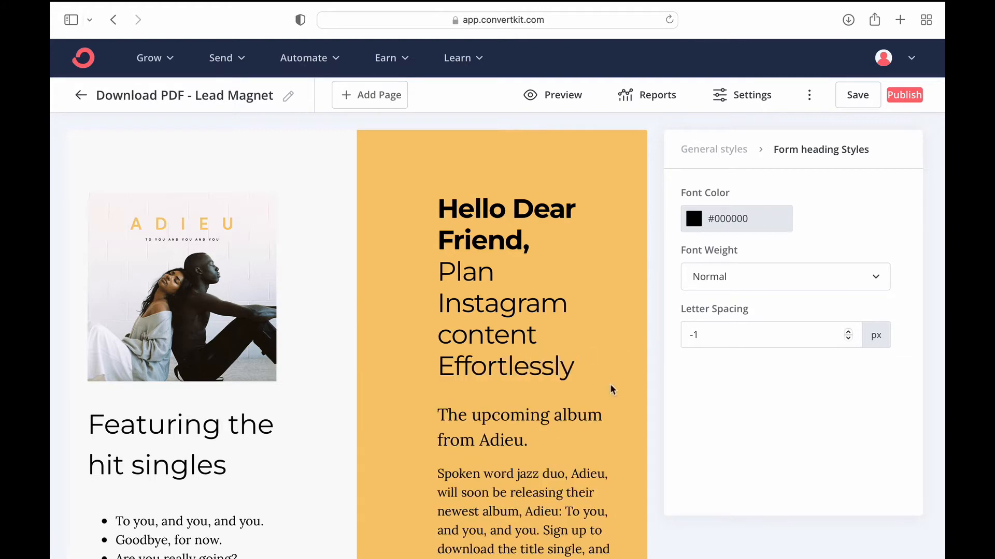
# - Replace the subheader about the upcoming album with "Download Insta Planner"
pyautogui.scroll(-5, 612, 390)
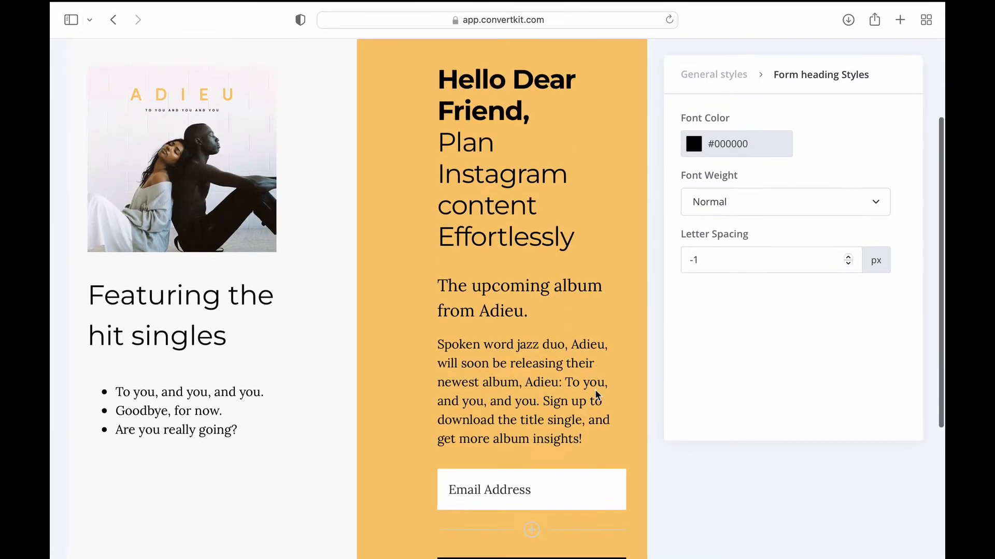
pyautogui.tripleClick(500, 275)
pyautogui.write('Download ')
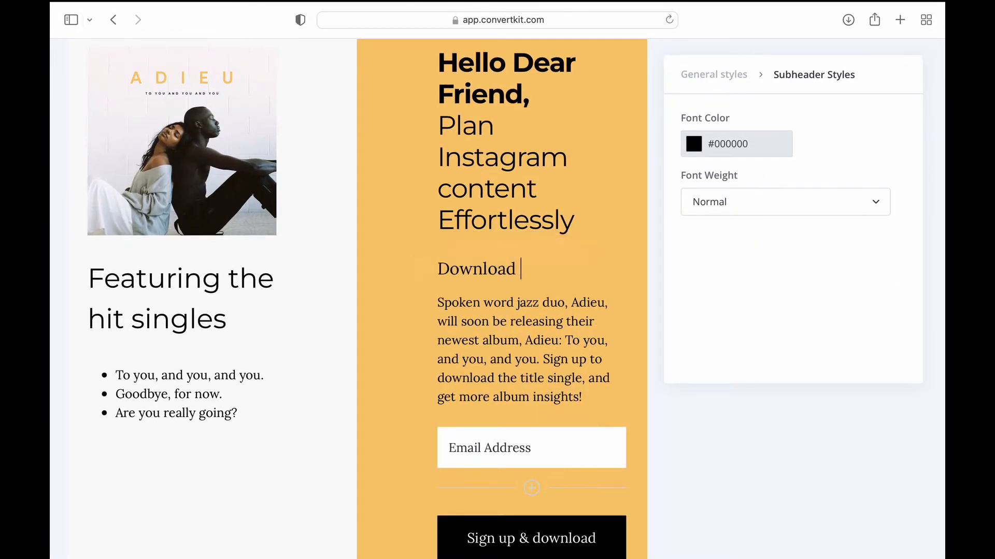
pyautogui.write('Insta Planner')
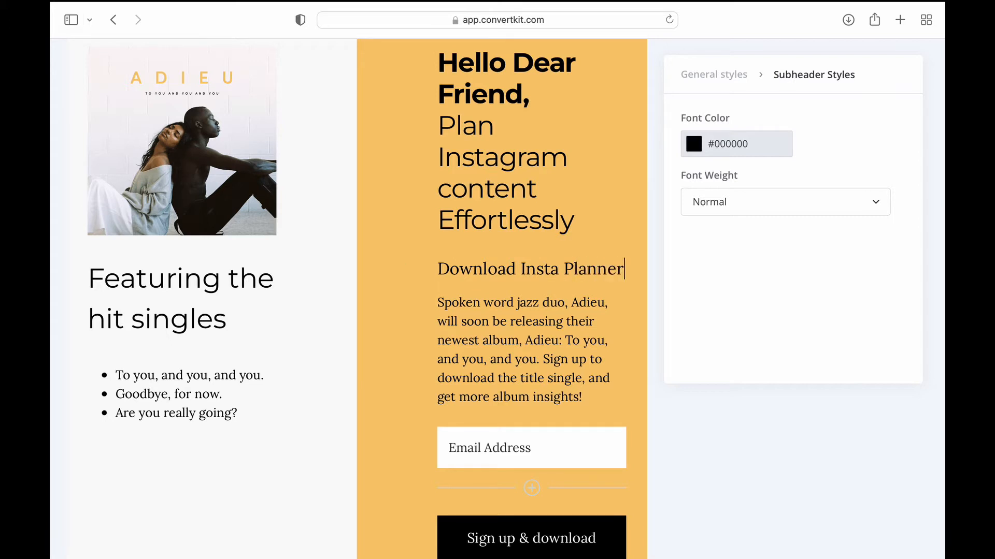
# - Rewrite the description: "The FAST Planning Method I used to grow my Instagram account from Scratch to thousands of followers is now a click away, get it below."
pyautogui.tripleClick(493, 322)
pyautogui.write('The FAST Planning M')
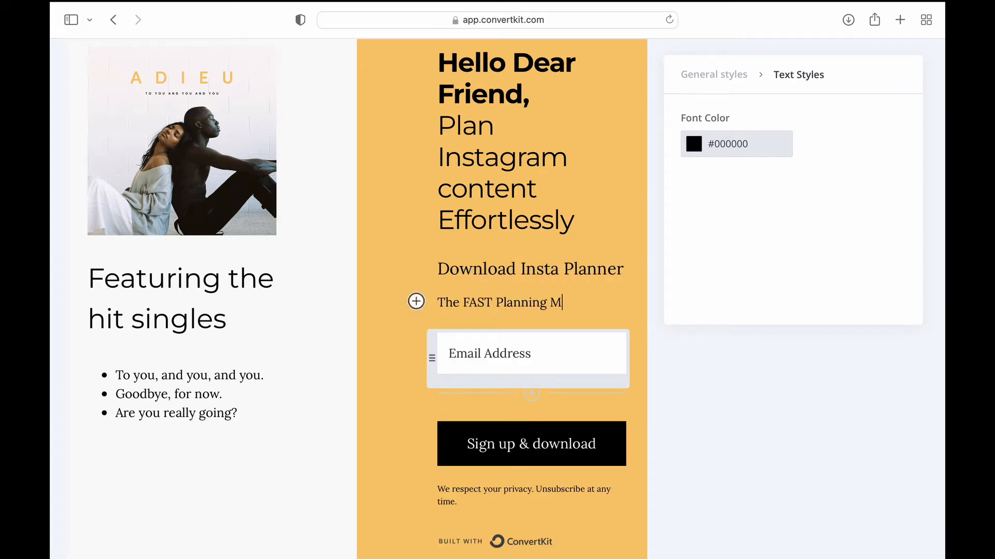
pyautogui.write('ethod I used to grow m')
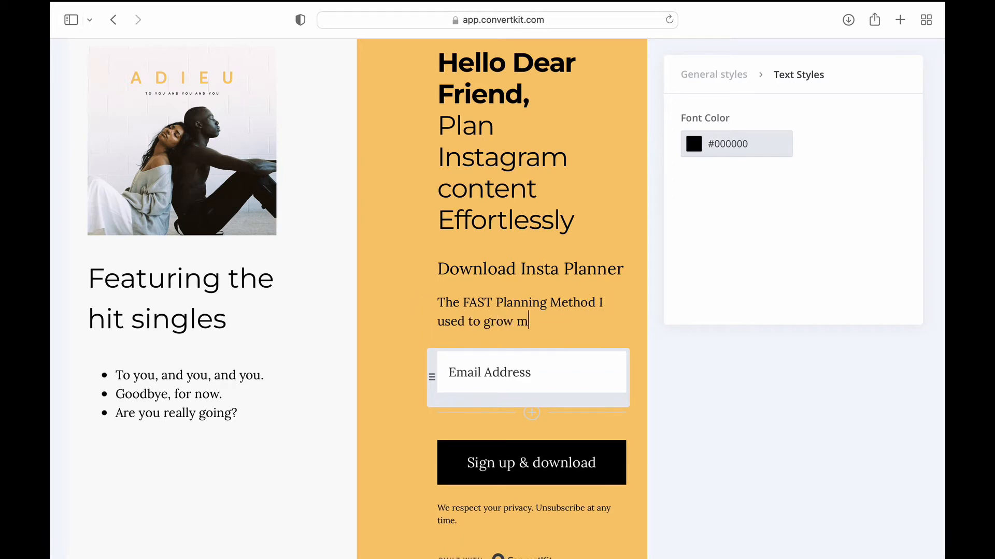
pyautogui.write('y Instagram accounr from Scratch to thousands of fo')
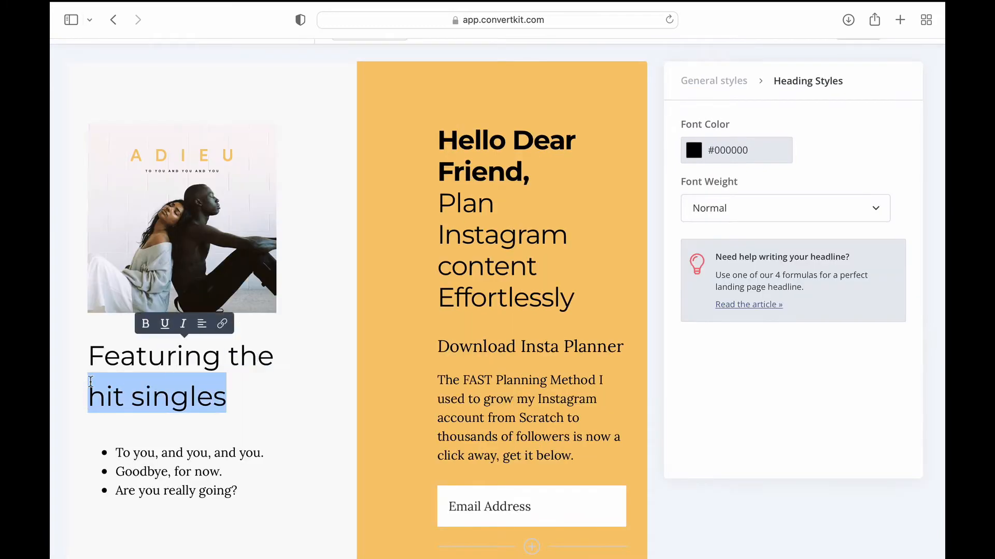
# - Replace the "Featuring the hit singles" heading below the cover image with "Insta Planner Content"
pyautogui.moveTo(226, 397); pyautogui.dragTo(86, 397)
pyautogui.write('Insta Planner Content')
pyautogui.tripleClick(179, 358)
pyautogui.moveTo(274, 357); pyautogui.dragTo(88, 357)
pyautogui.press('BackSpace')
pyautogui.click(95, 357)
pyautogui.press('BackSpace')
# - Change the first bullet under the Insta Planner Content heading to "Recommended Instagram Post Types"
pyautogui.tripleClick(160, 453)
pyautogui.write('Post Type')
pyautogui.press('Return')
pyautogui.click(116, 454)
pyautogui.write('Instagram')
pyautogui.click(116, 454)
pyautogui.write('Recommended')
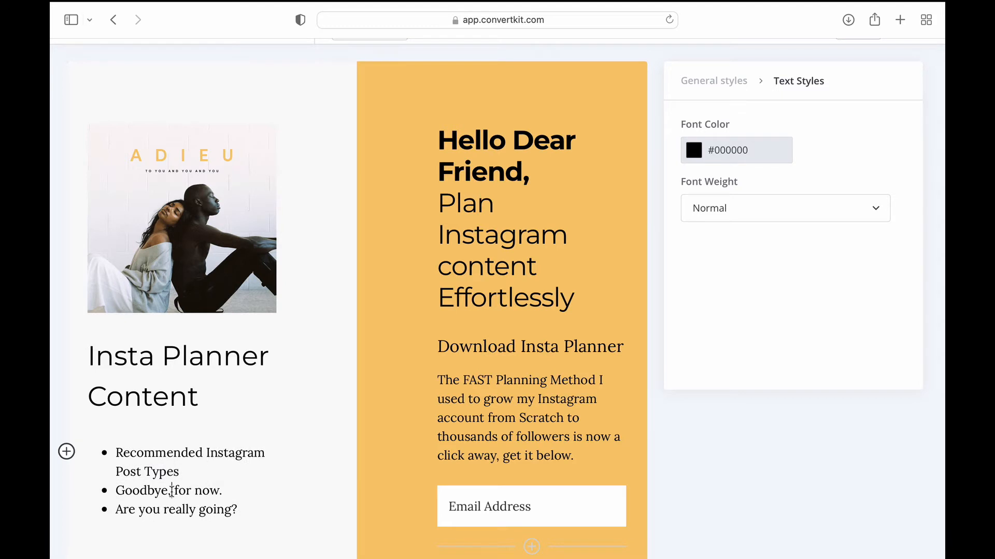
# - Replace the two remaining template bullets with "Recommended Post Topics" and "Recommended Story Topics"
pyautogui.tripleClick(171, 491)
pyautogui.write('Recommended')
pyautogui.click(182, 473)
pyautogui.press('Return')
pyautogui.write('R')
pyautogui.moveTo(207, 491); pyautogui.dragTo(287, 520)
pyautogui.write('Post Topics')
pyautogui.press('Return')
pyautogui.write('Recommended Story Topics')
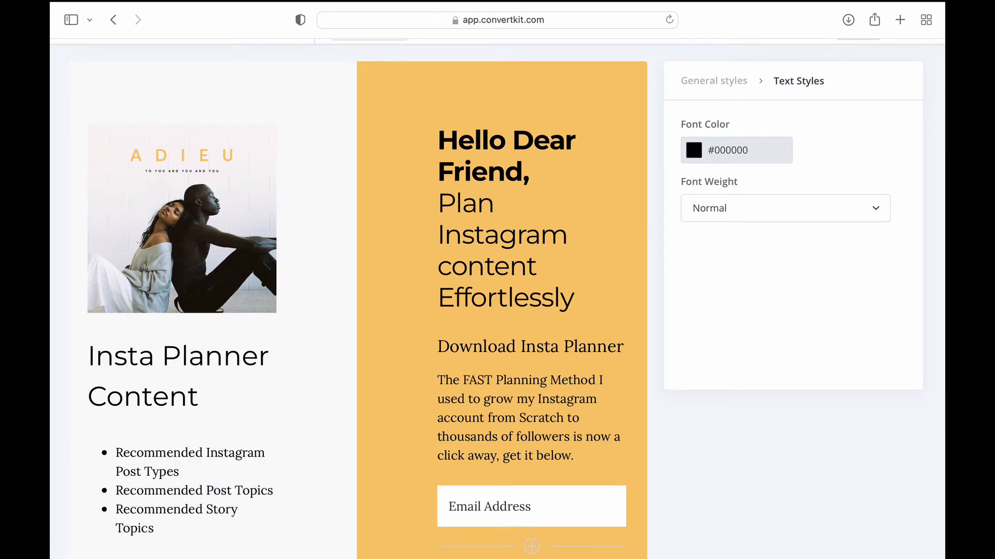
# - Add the bullets "Guidelines for stories posting, Time of Posting, and frequencey", "Weekly Scheduler" and "Easy Print" to the end of the list
pyautogui.press('Return')
pyautogui.write('Guidelines for stories posting, Time of P')
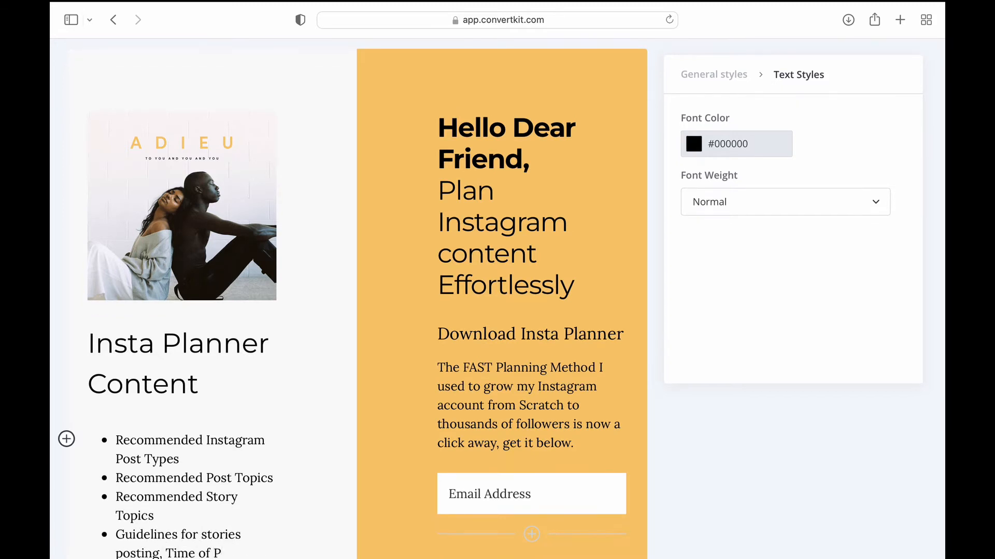
pyautogui.write('osting, and frequencey')
pyautogui.press('Return')
pyautogui.write('r')
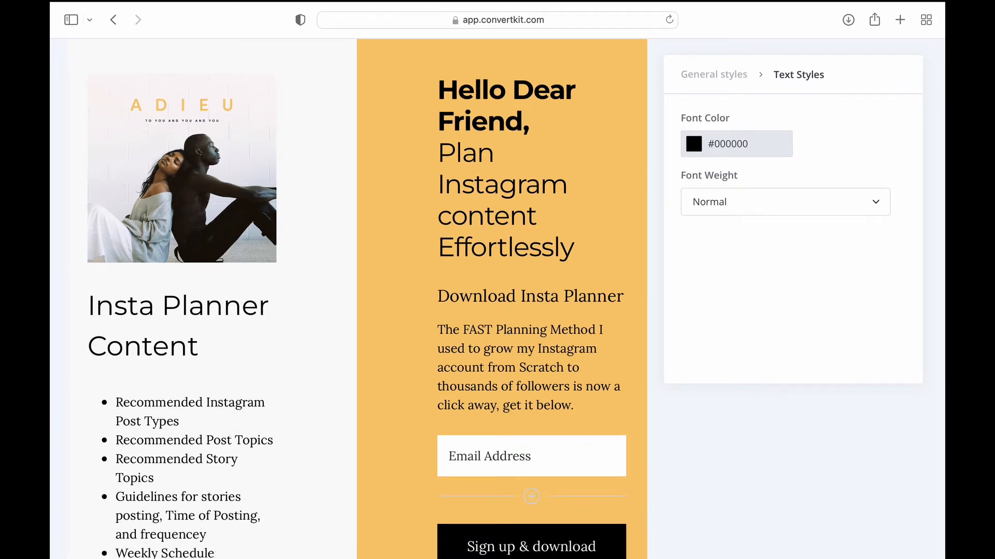
pyautogui.press('Return')
pyautogui.write('Easy Print')
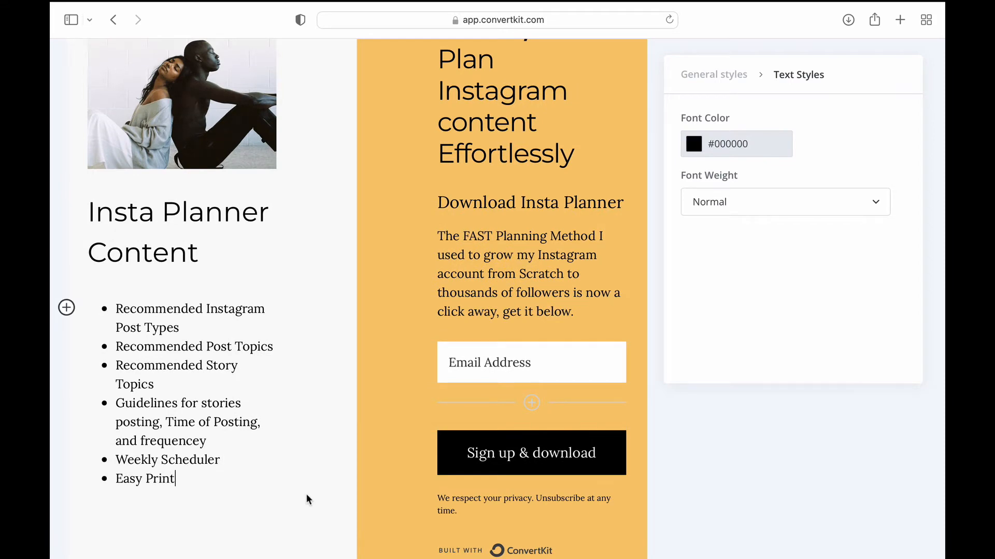
pyautogui.scroll(-3, 306, 497)
pyautogui.scroll(3, 307, 496)
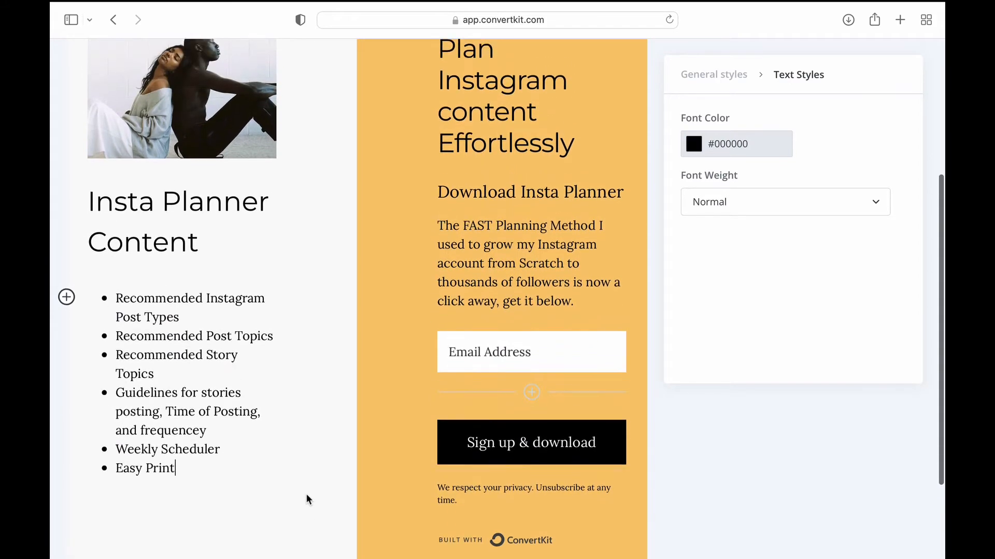
# - Replace the album cover image with 1.png from the Insta Planner folder in Downloads and check its editing options without altering it
pyautogui.scroll(8, 278, 428)
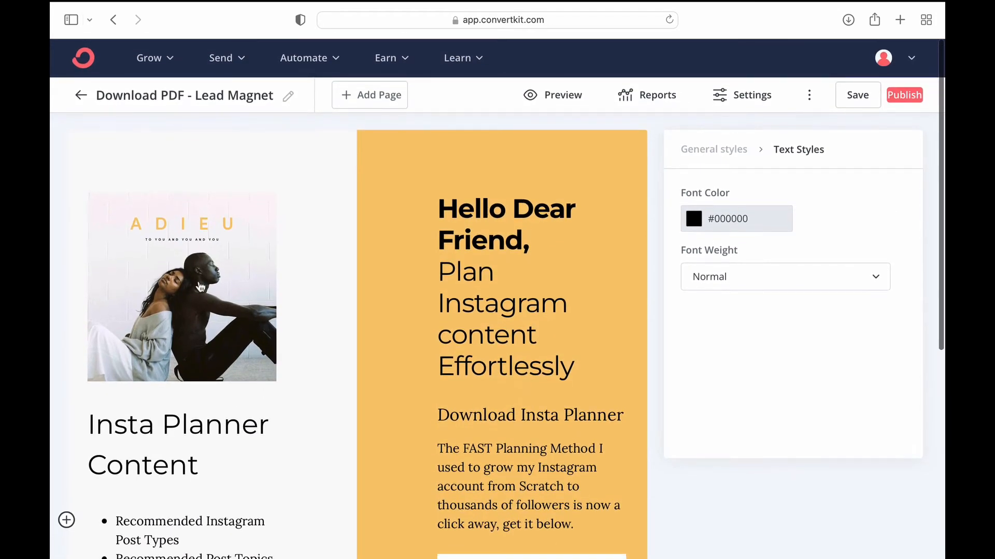
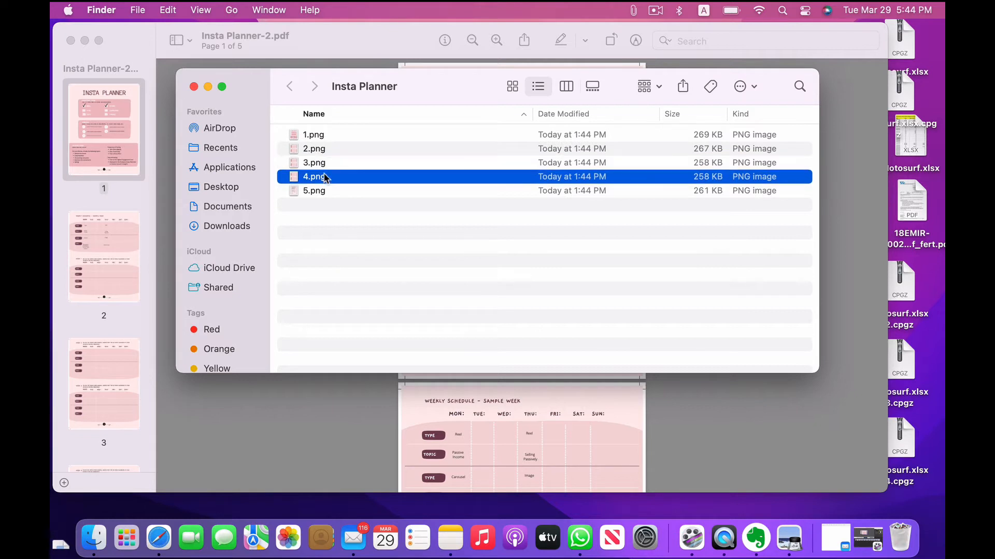
pyautogui.click(690, 136)
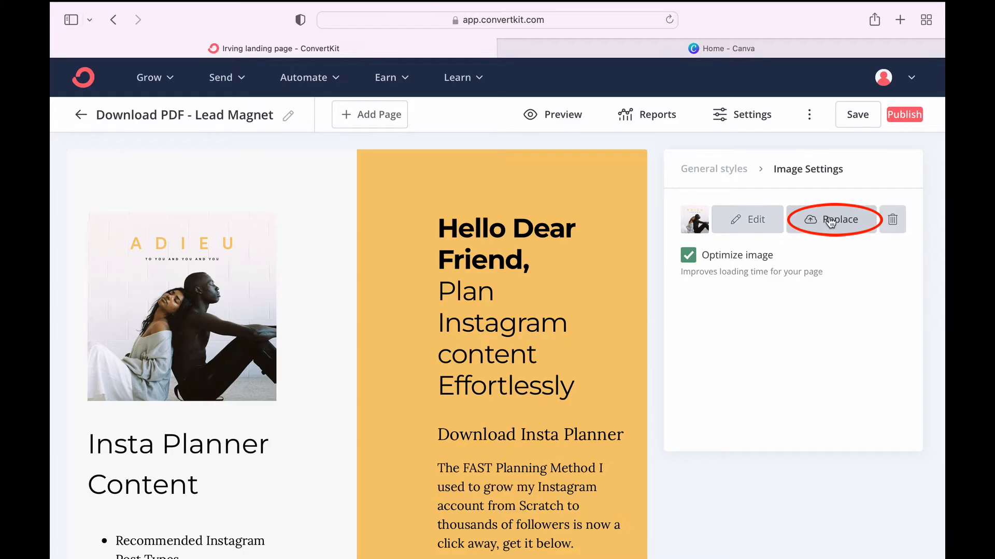
pyautogui.click(830, 222)
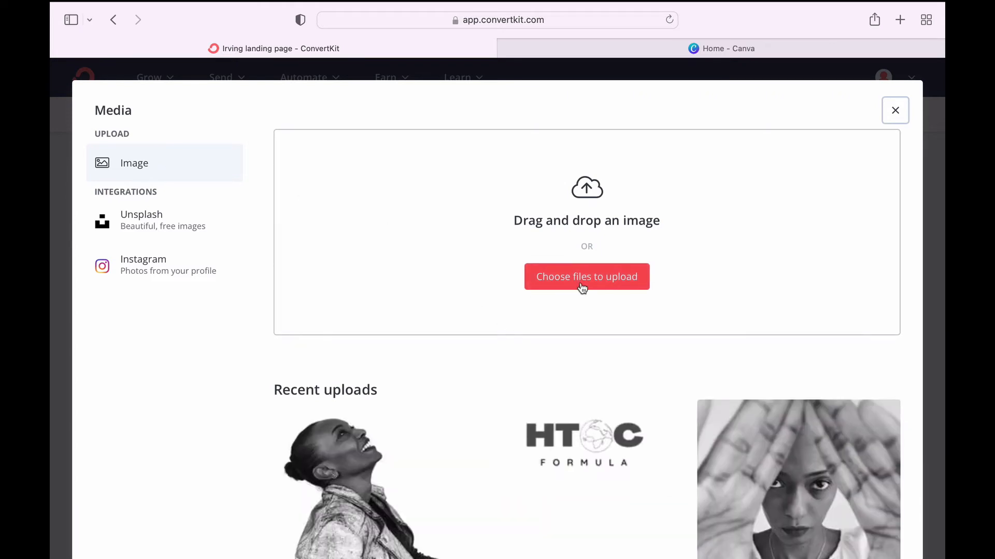
pyautogui.click(582, 288)
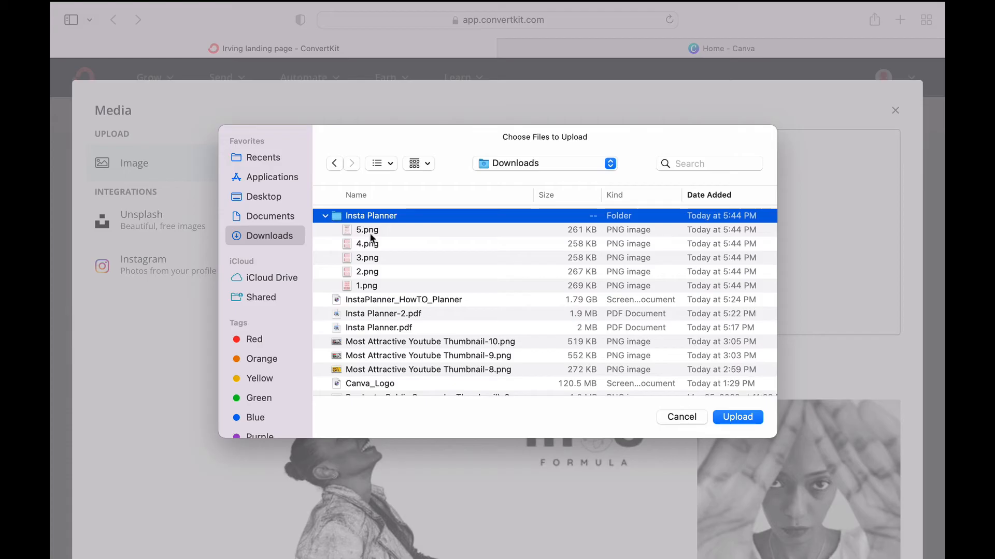
pyautogui.click(369, 286)
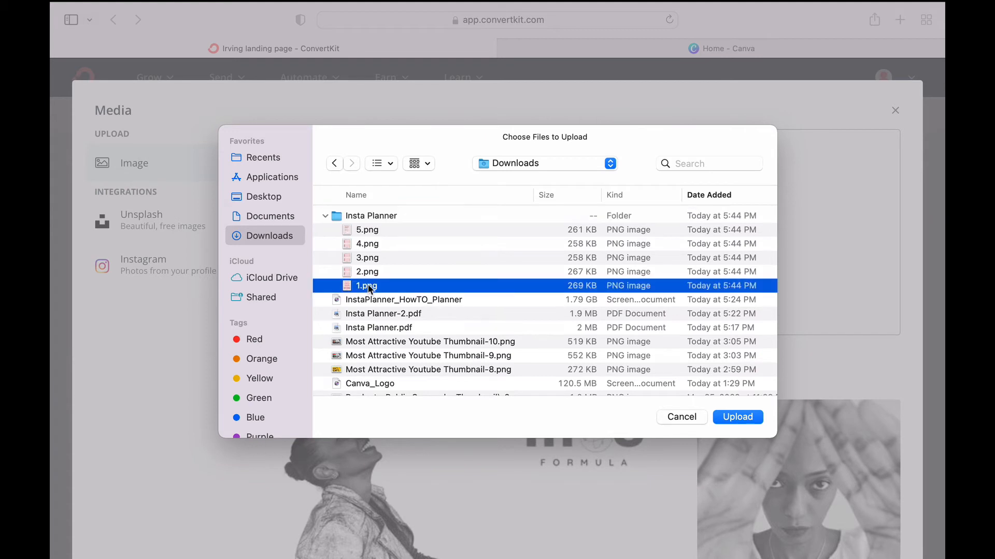
pyautogui.press('Up')
pyautogui.press('Up')
pyautogui.press('Up')
pyautogui.press('Up')
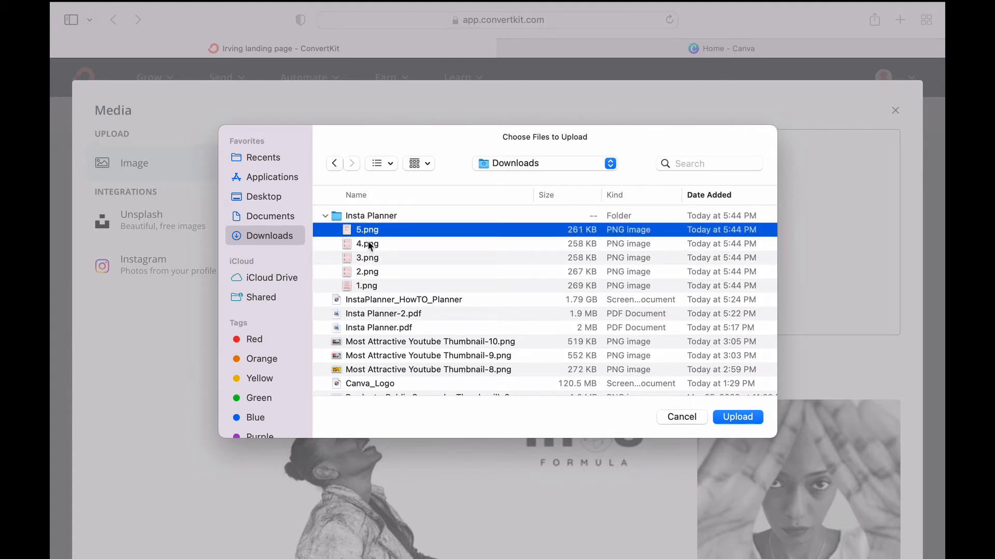
pyautogui.click(371, 286)
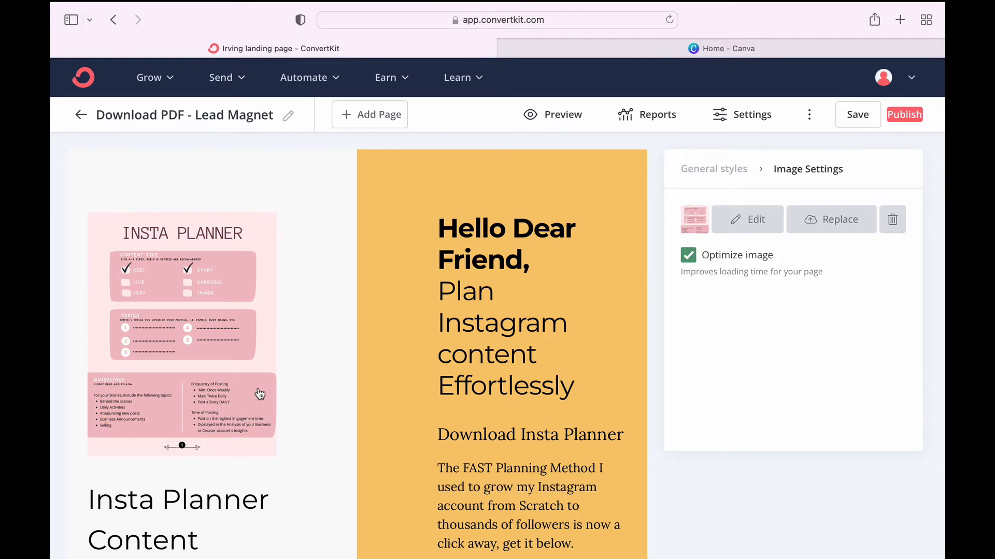
pyautogui.click(758, 220)
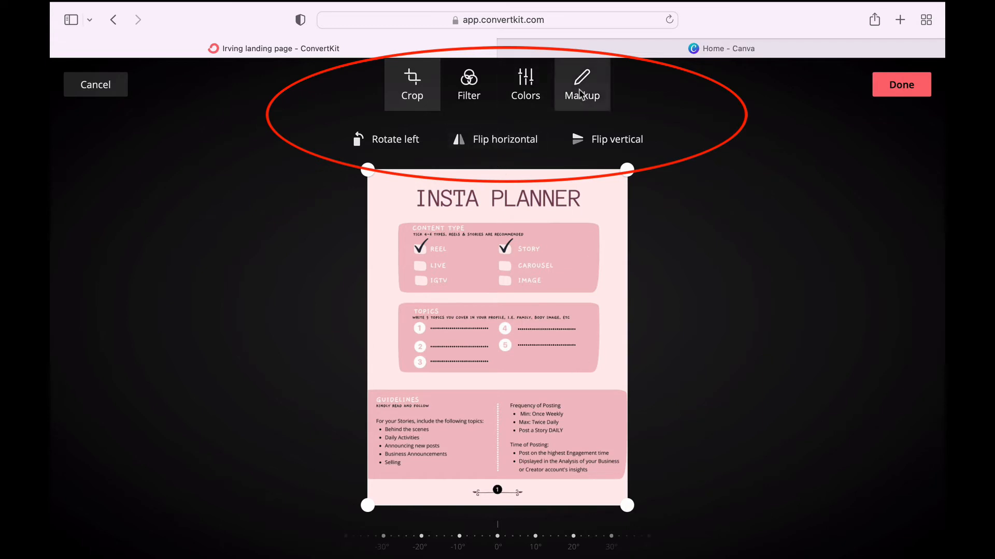
pyautogui.click(899, 86)
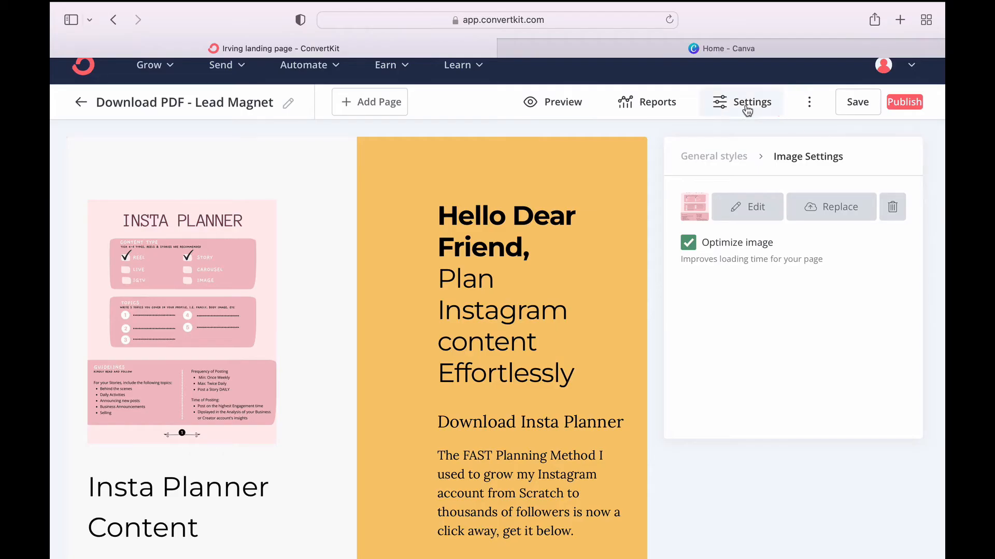
# - Set the landing page's incentive to redirect confirmed subscribers to a download, using Insta Planner-2.pdf from Downloads as the file
pyautogui.click(747, 106)
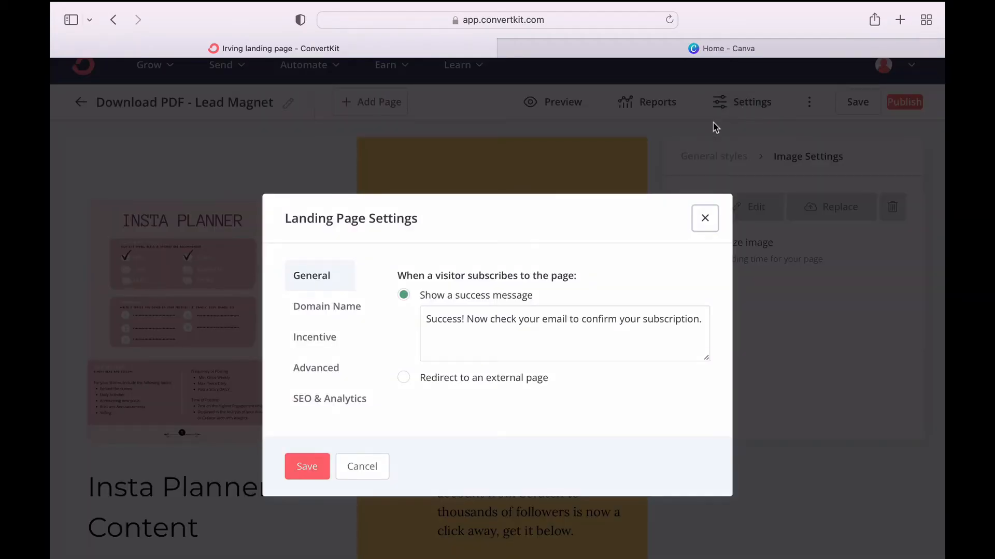
pyautogui.click(356, 313)
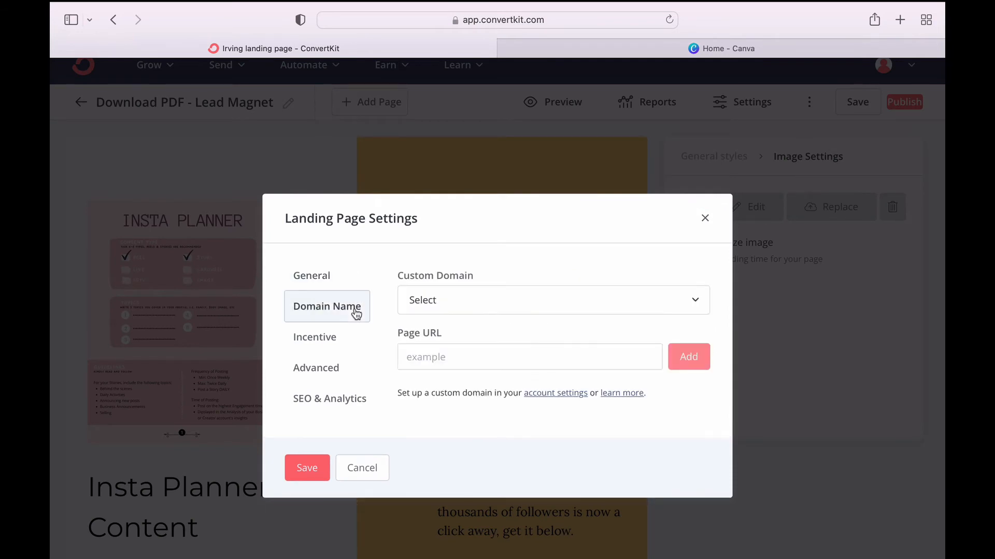
pyautogui.click(324, 347)
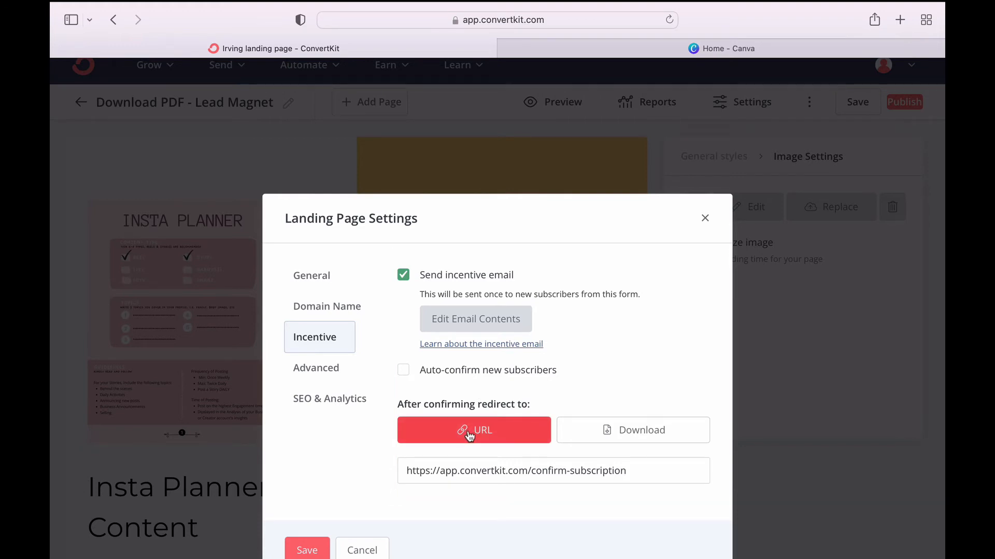
pyautogui.click(614, 435)
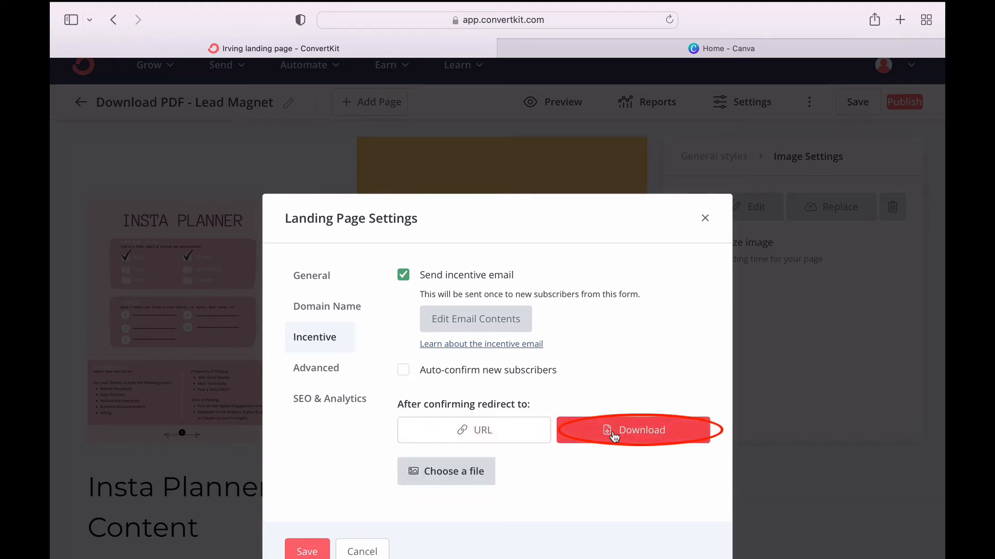
pyautogui.click(471, 474)
pyautogui.click(324, 215)
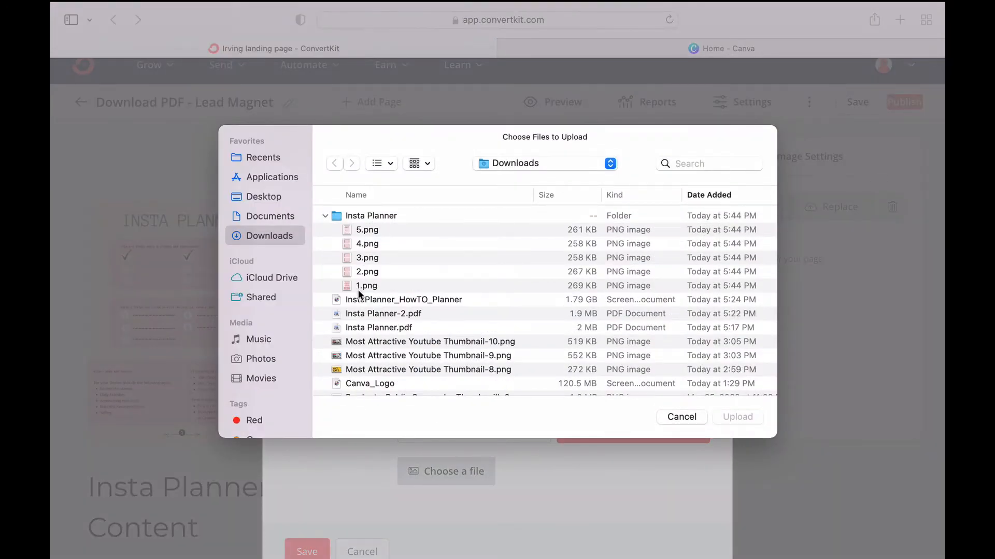
pyautogui.click(359, 314)
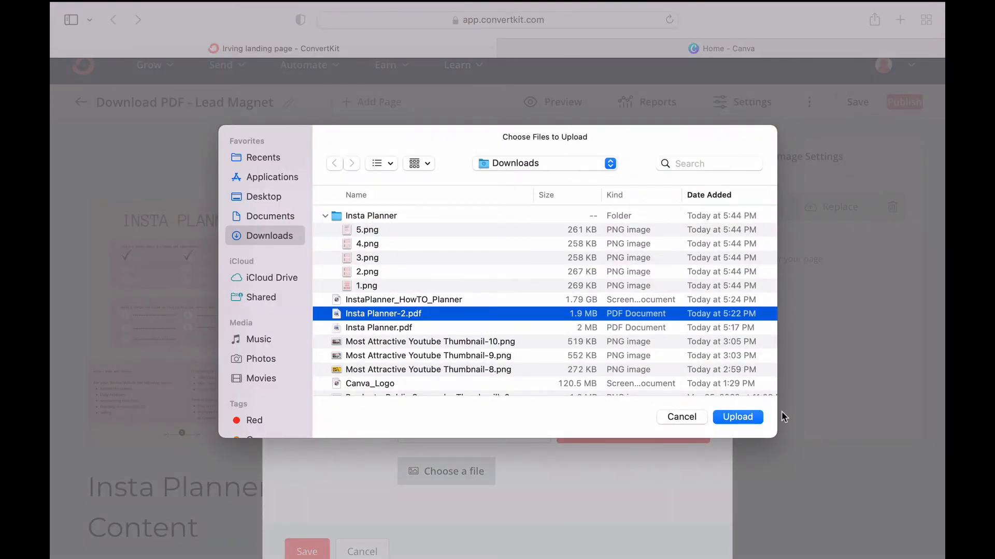
pyautogui.click(747, 417)
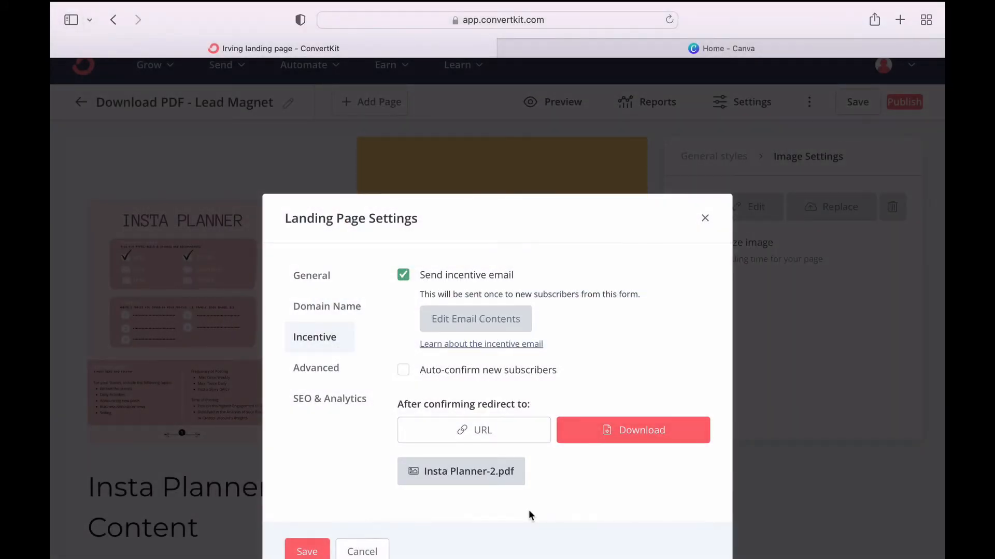
# - Enable sending subscribers to the thank you page and Invisible reCAPTCHA in the advanced landing page settings
pyautogui.click(316, 307)
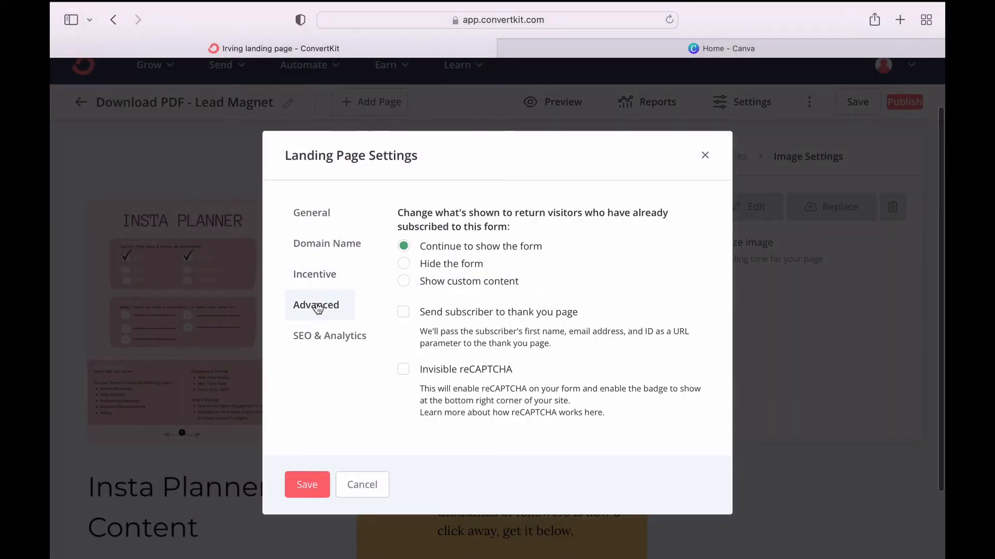
pyautogui.click(403, 314)
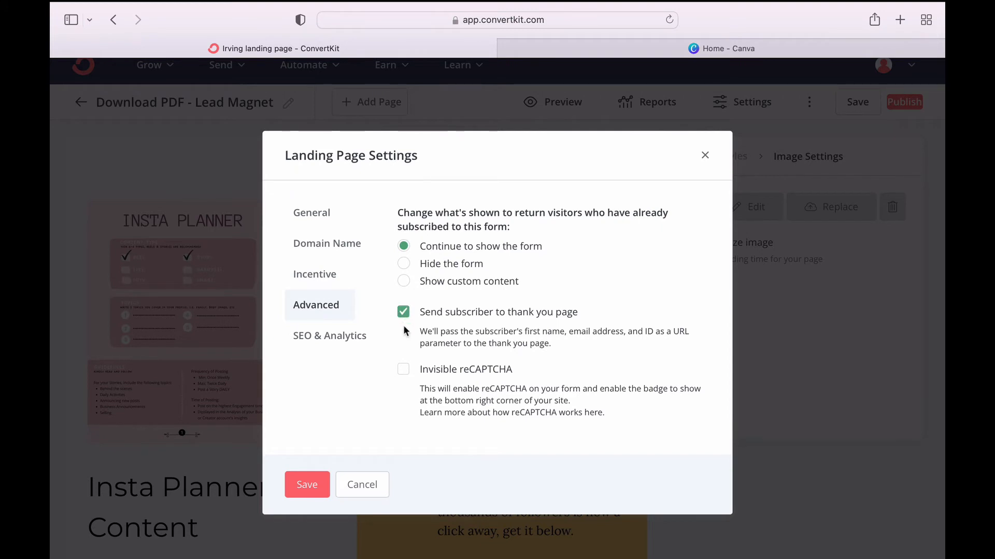
pyautogui.click(403, 372)
# - Set the landing page's SEO title to "Download Instagram Planner"
pyautogui.click(357, 342)
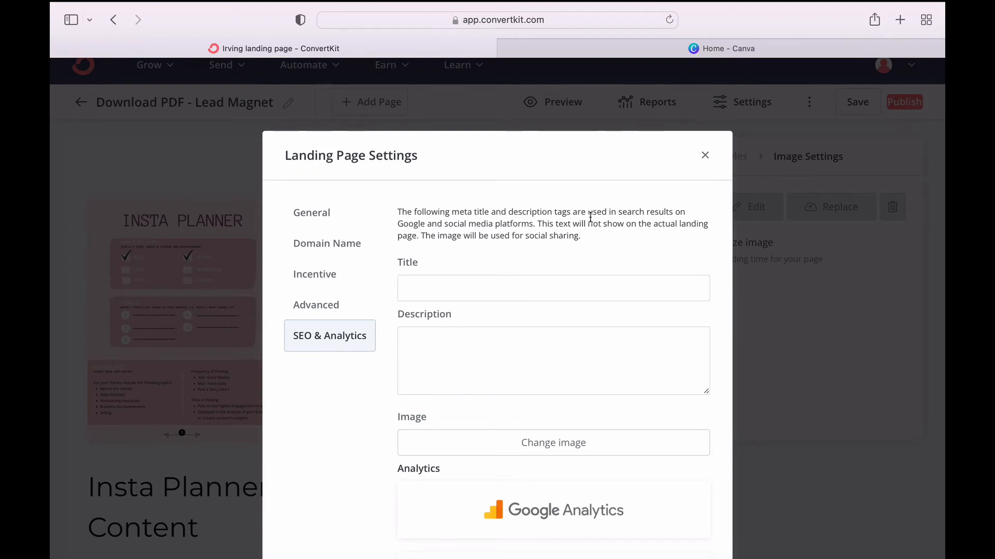
pyautogui.click(420, 286)
pyautogui.write('Download Instagram Planner')
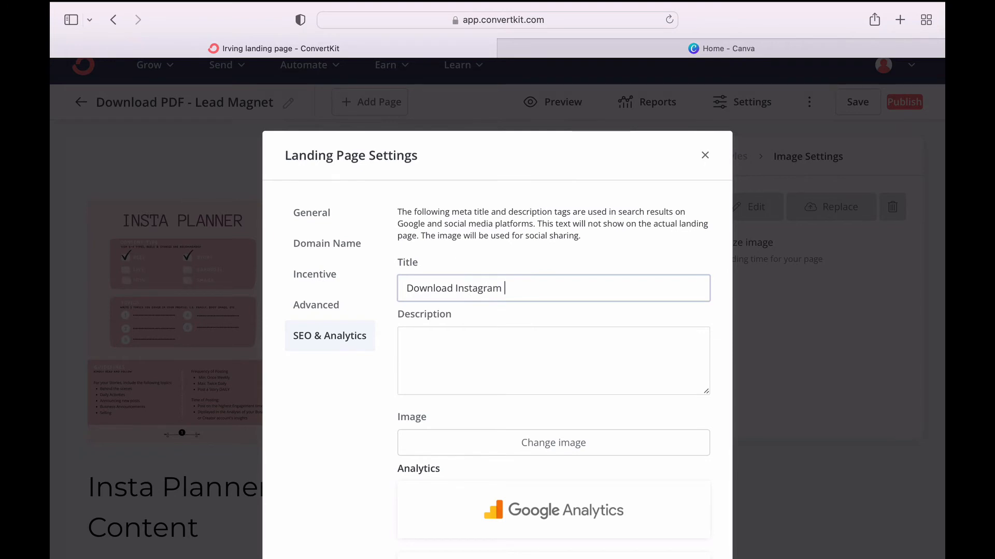
# - Begin the SEO description with "Plan Instagram Posts Effortlessly using the simple Insta-Planner that"
pyautogui.click(420, 346)
pyautogui.write('Plan you')
pyautogui.press('BackSpace')
pyautogui.press('BackSpace')
pyautogui.press('BackSpace')
pyautogui.write('Instagram')
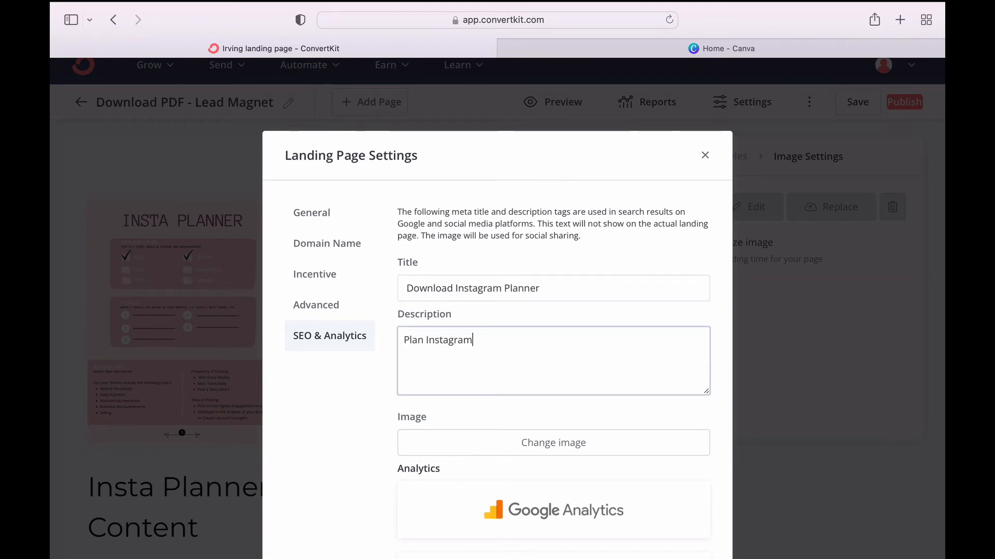
pyautogui.write(' Posts Effortlessly using the ')
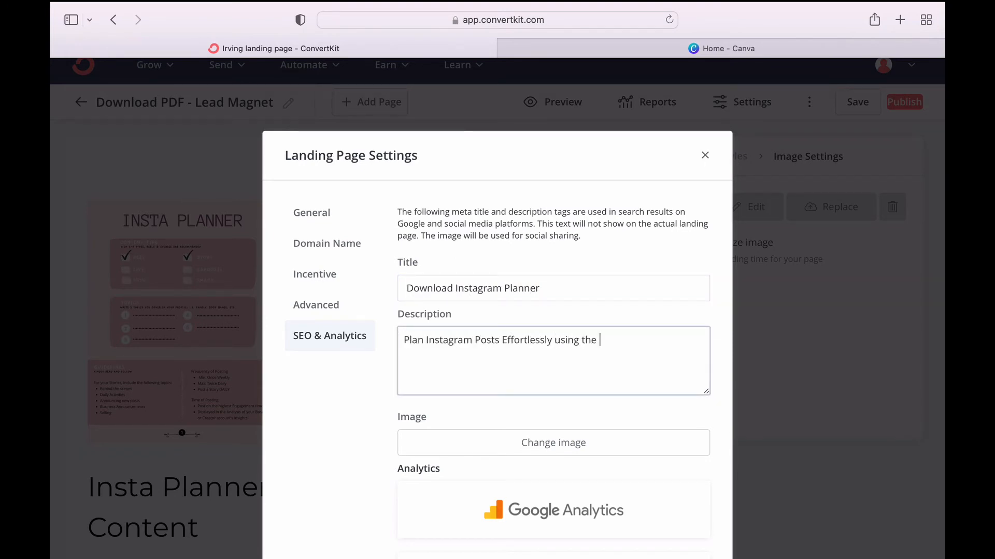
pyautogui.write('somple Insta-Planner that allo')
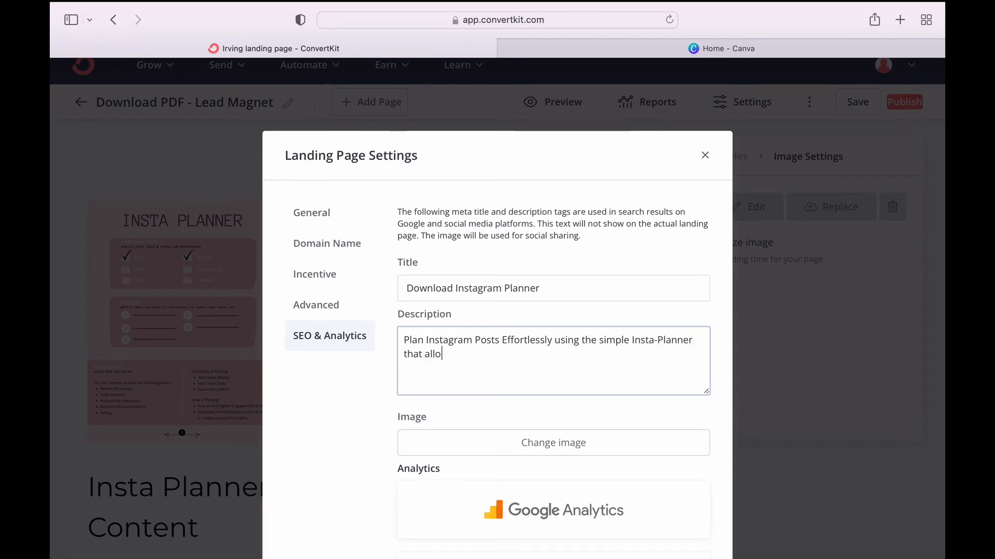
# - Complete the description with "allowed me to grow my instagram account from Scratch to thousands of followers. It is now a click away, and for FREE."
pyautogui.write('wed me to grow my instagram account from Scrat')
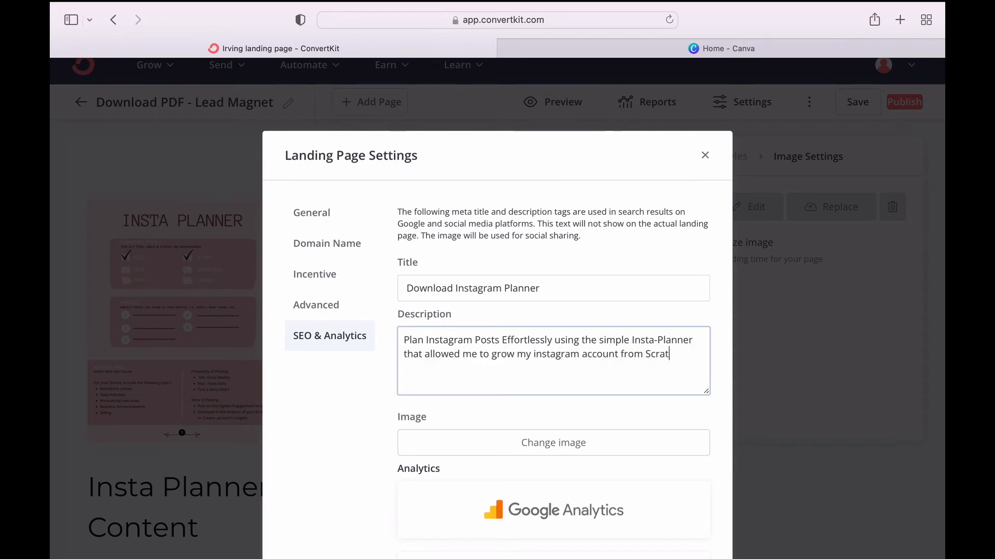
pyautogui.write('ch to thousands of followers. I')
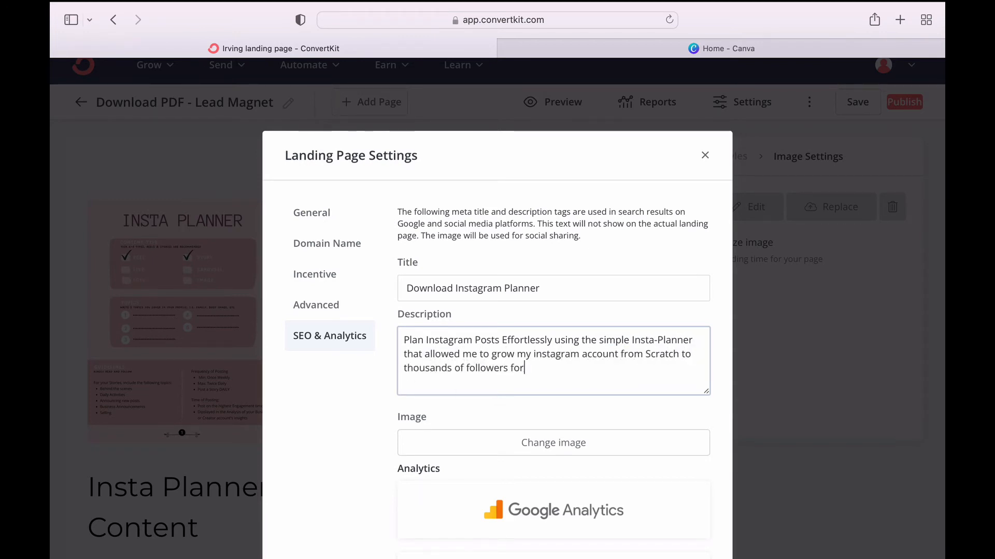
pyautogui.write('t is now a click away for FREE.')
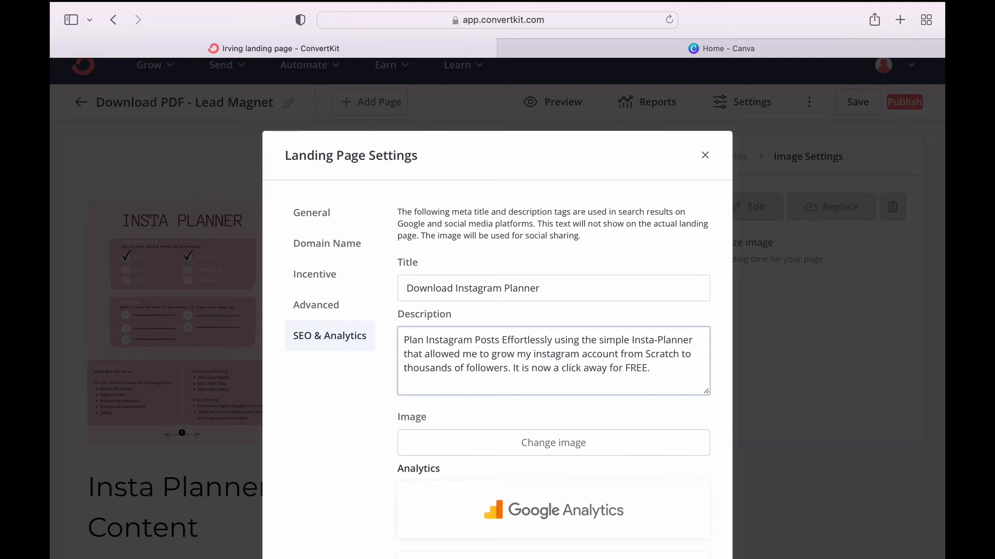
pyautogui.write(', and')
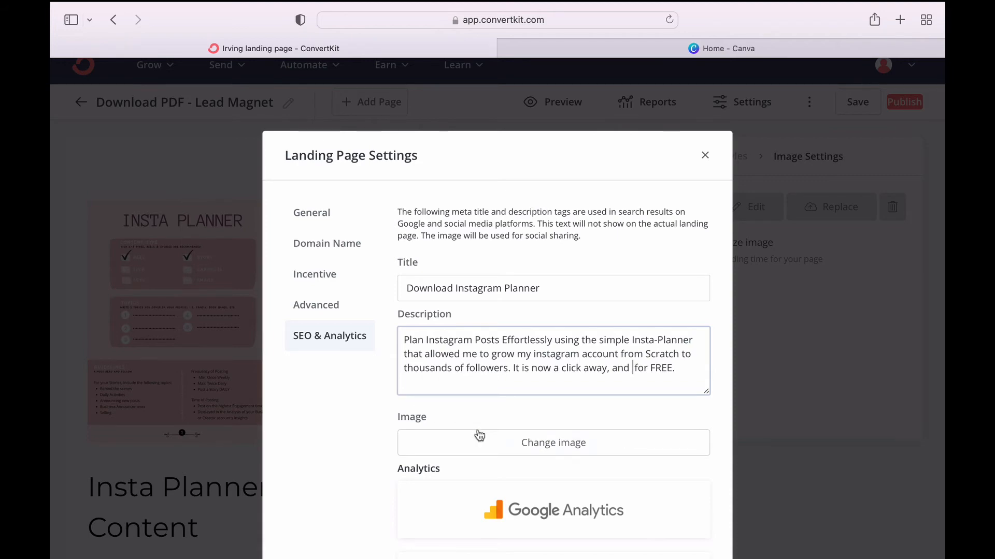
# - Use the recently uploaded Insta Planner picture as the social sharing image and save the landing page settings
pyautogui.click(481, 444)
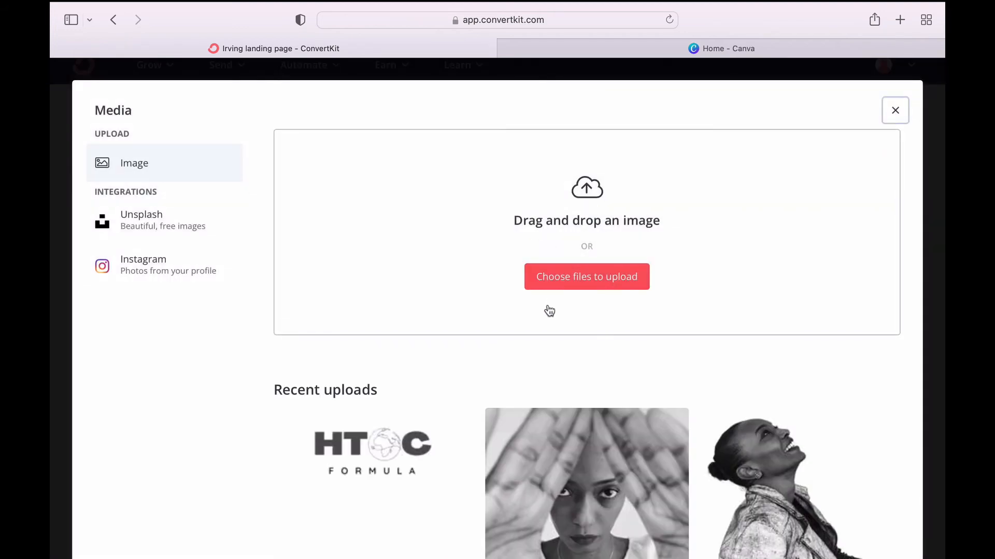
pyautogui.scroll(-4, 533, 383)
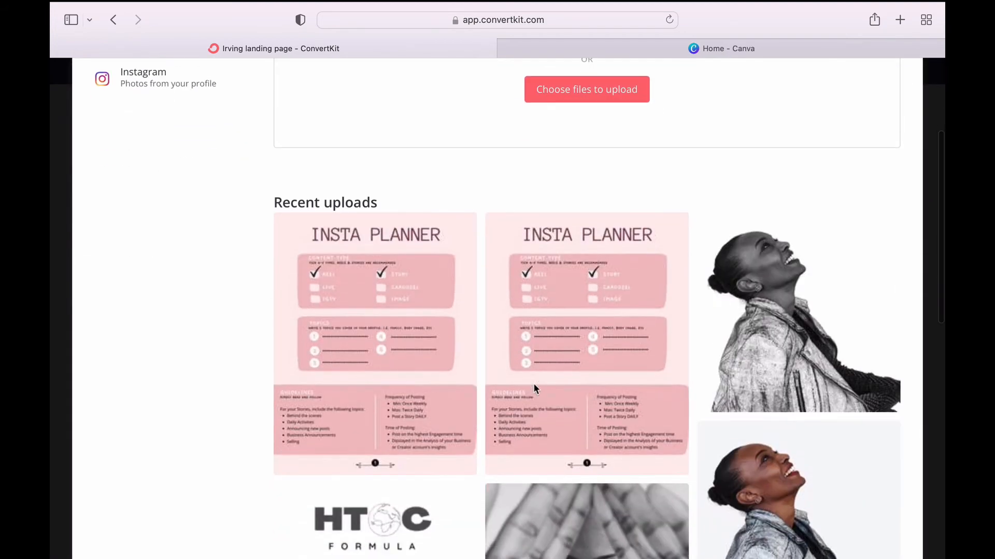
pyautogui.click(419, 364)
pyautogui.scroll(-8, 682, 473)
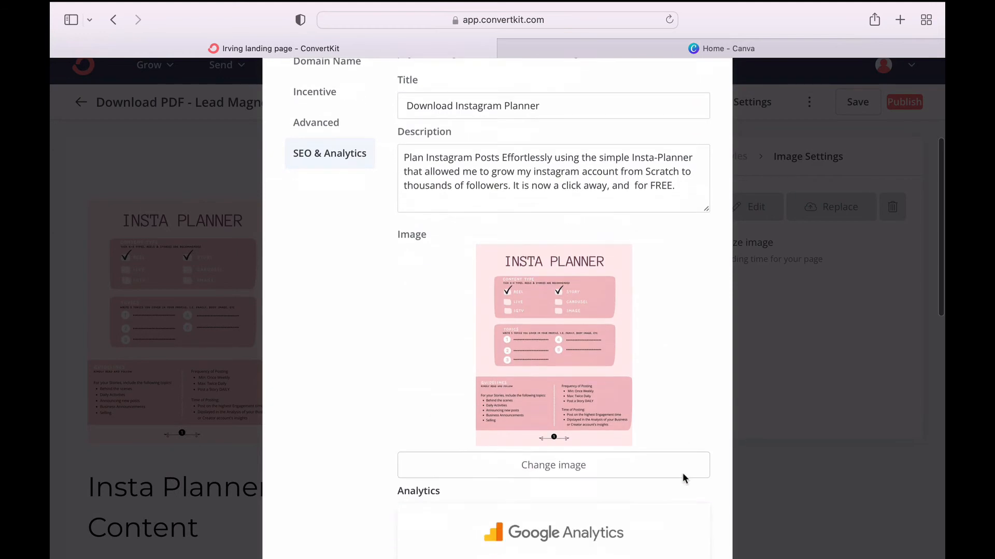
pyautogui.scroll(-1, 684, 479)
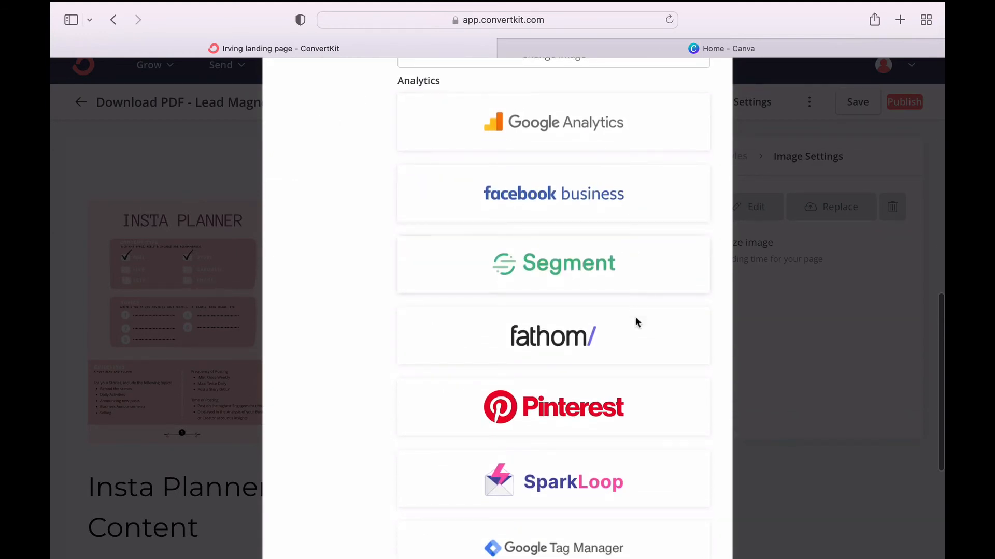
pyautogui.scroll(-5, 642, 402)
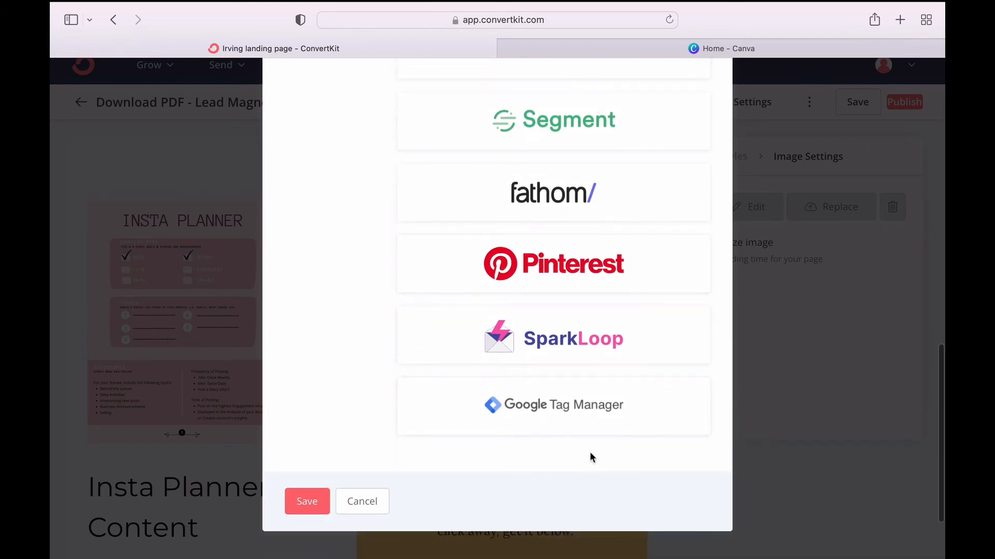
pyautogui.click(306, 501)
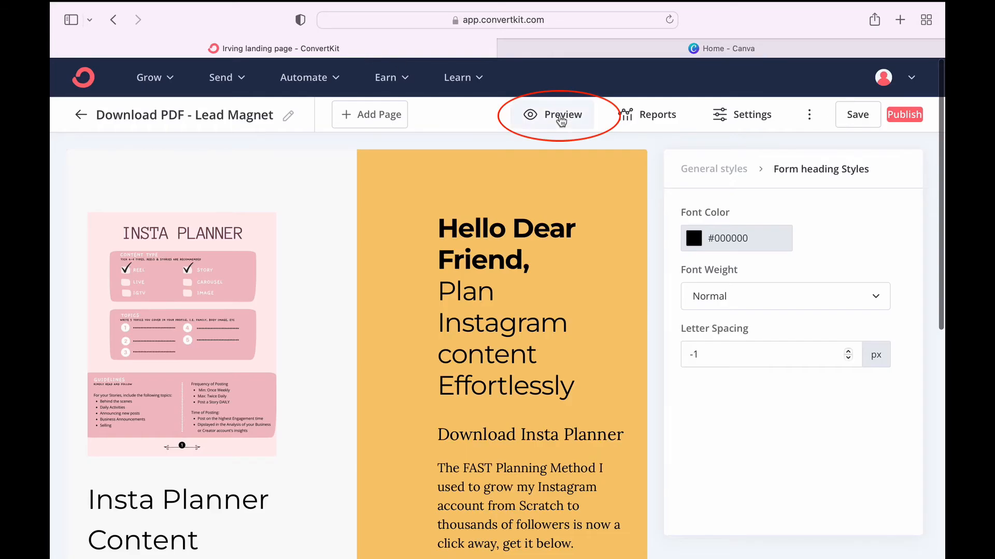
# - Preview the landing page, check it from the heading and sign-up form to the end of the bullet list, and exit the preview
pyautogui.click(558, 116)
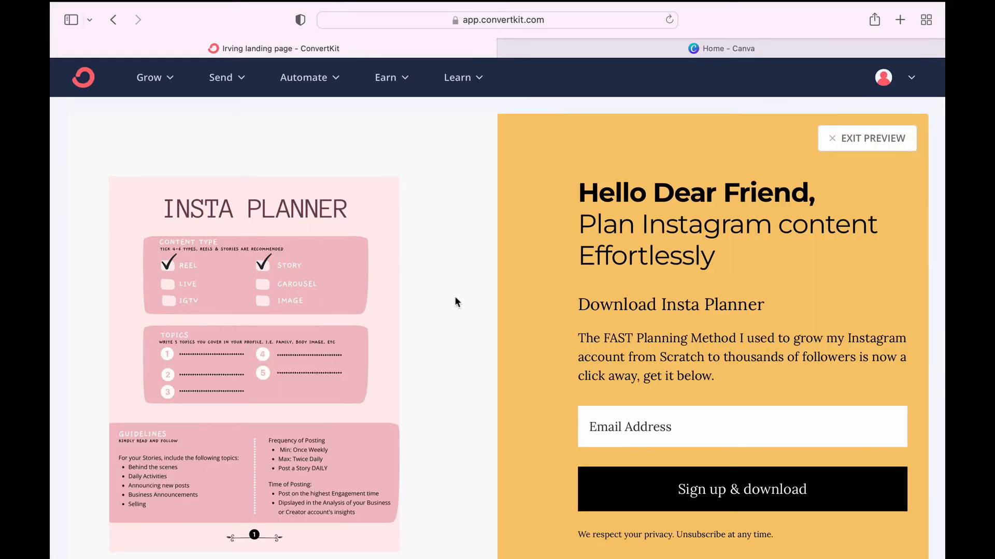
pyautogui.scroll(-2, 458, 314)
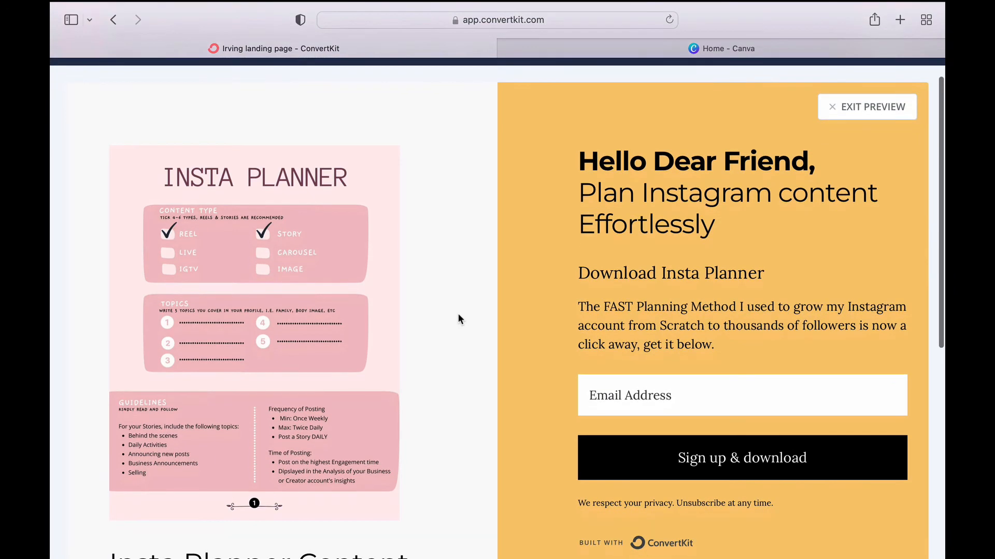
pyautogui.scroll(-2, 458, 318)
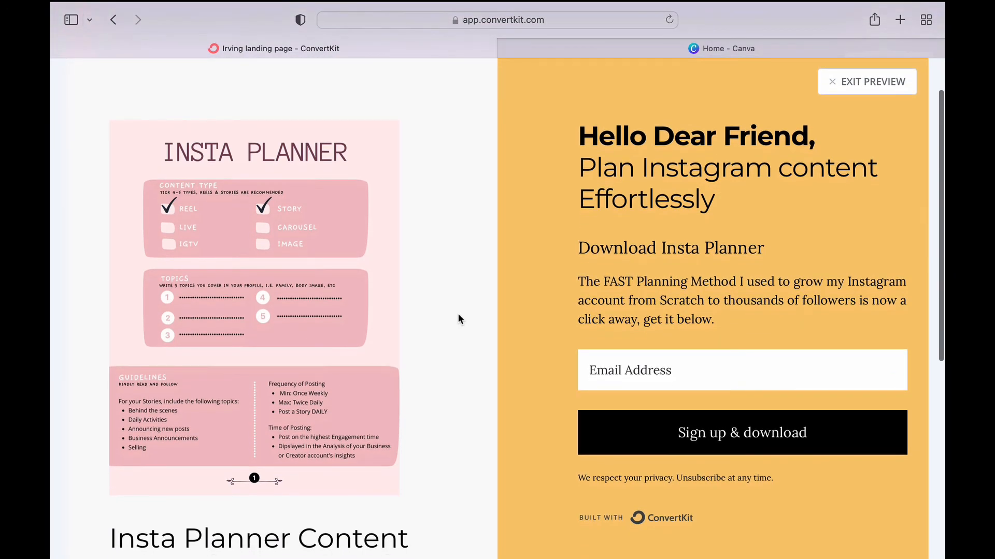
pyautogui.scroll(-10, 458, 316)
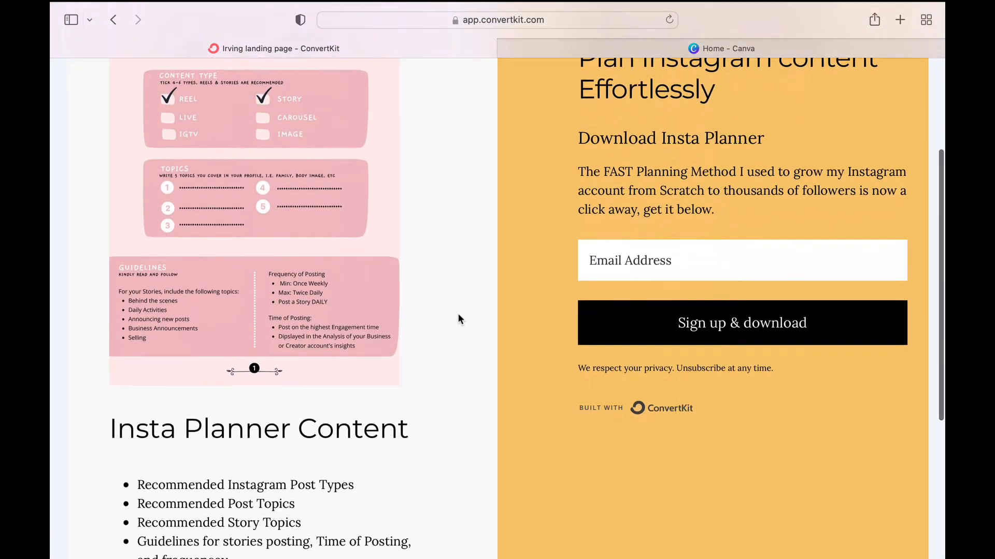
pyautogui.scroll(-3, 458, 318)
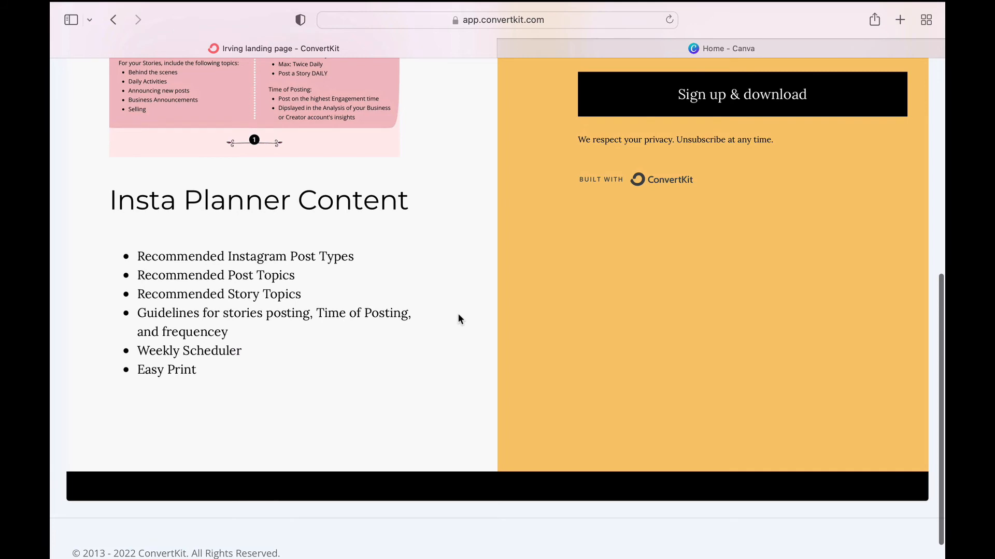
pyautogui.scroll(2, 458, 316)
pyautogui.scroll(3, 459, 318)
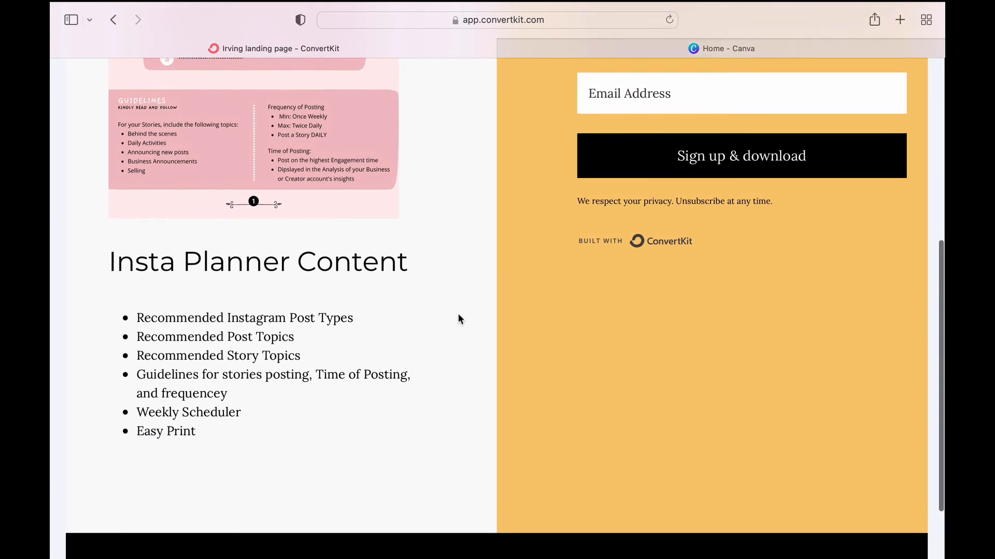
pyautogui.scroll(10, 458, 319)
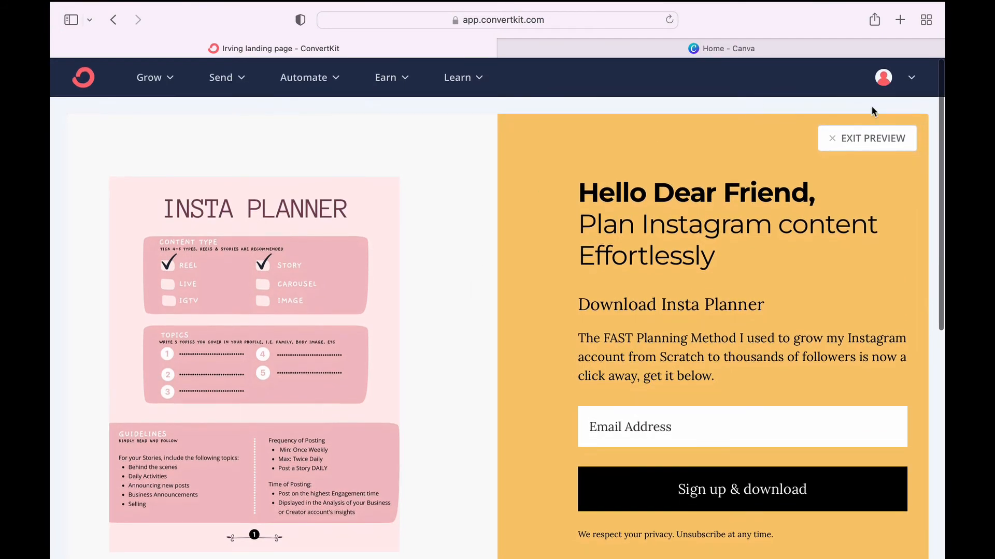
pyautogui.click(849, 133)
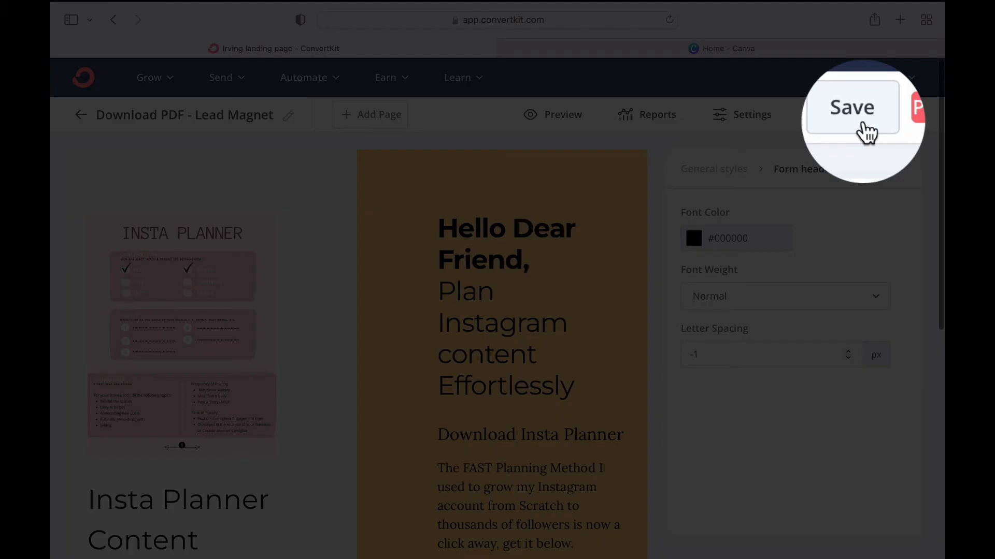
# - Save the landing page and copy its public share URL from the publishing options
pyautogui.click(863, 122)
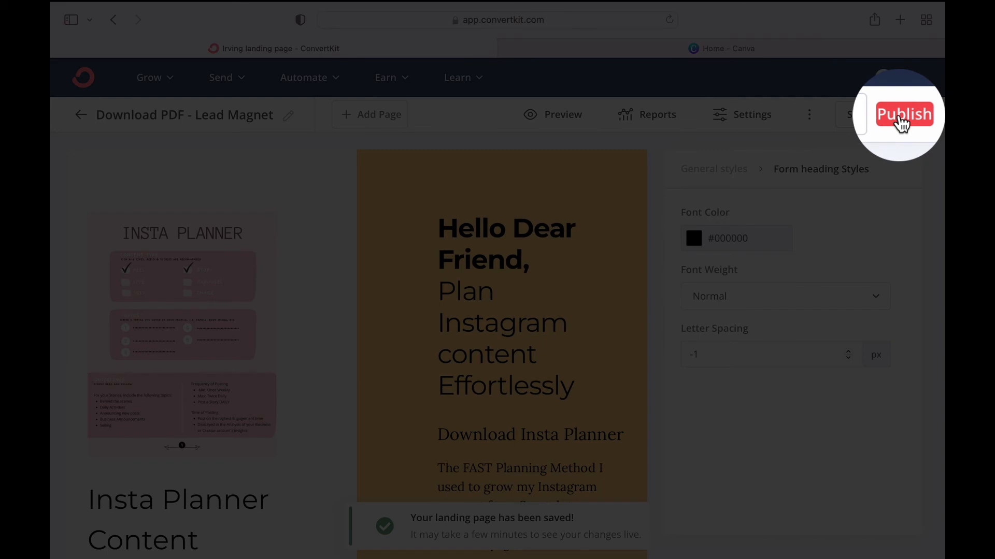
pyautogui.click(893, 118)
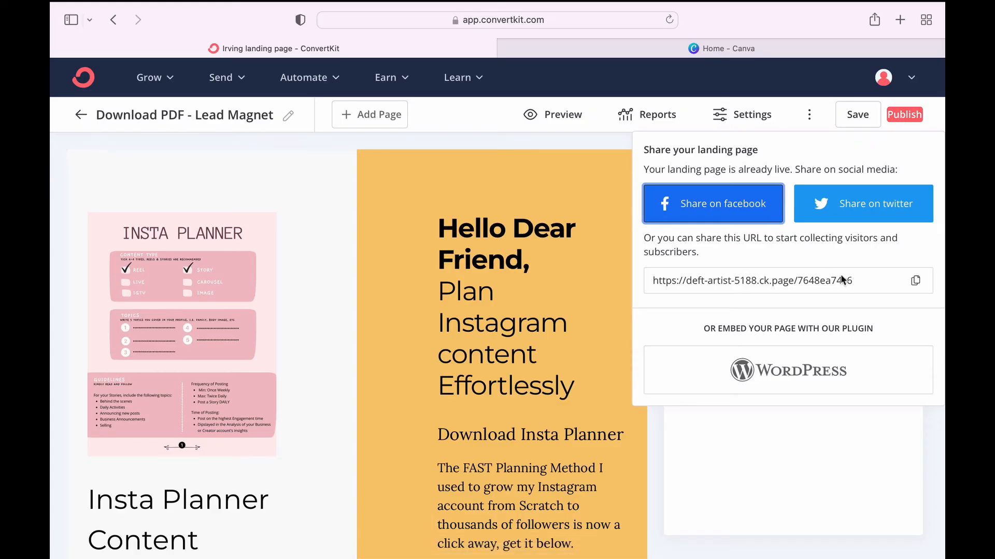
pyautogui.click(916, 280)
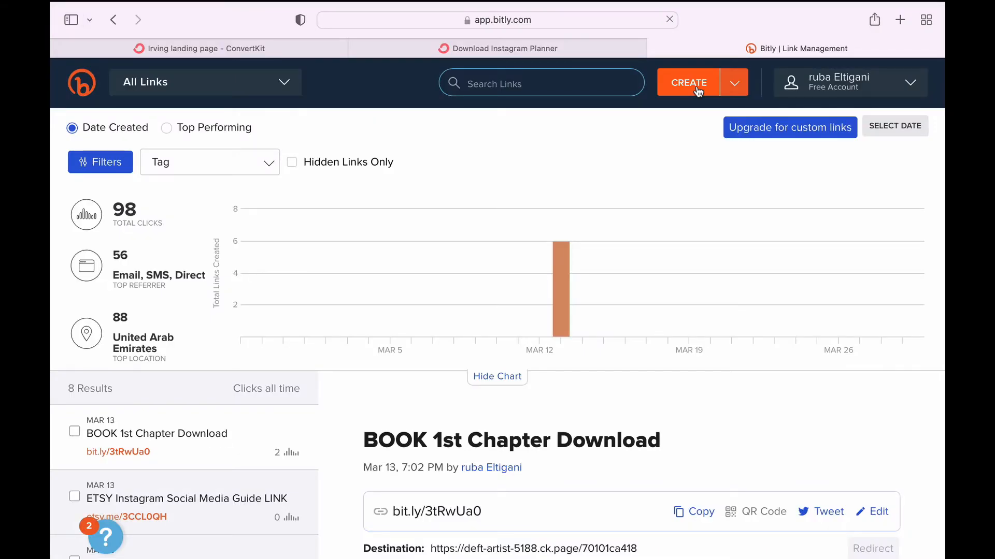
pyautogui.click(698, 91)
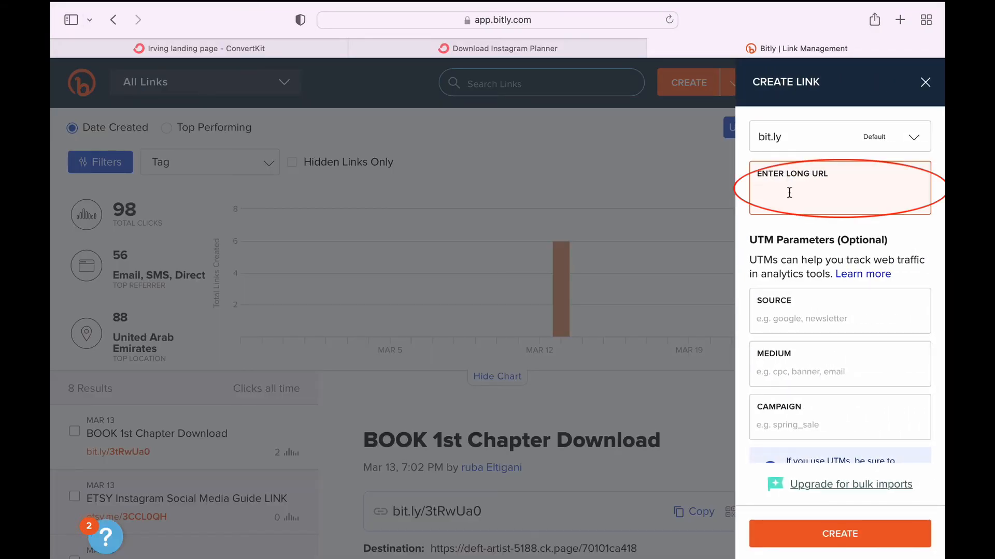
pyautogui.press('super+v')
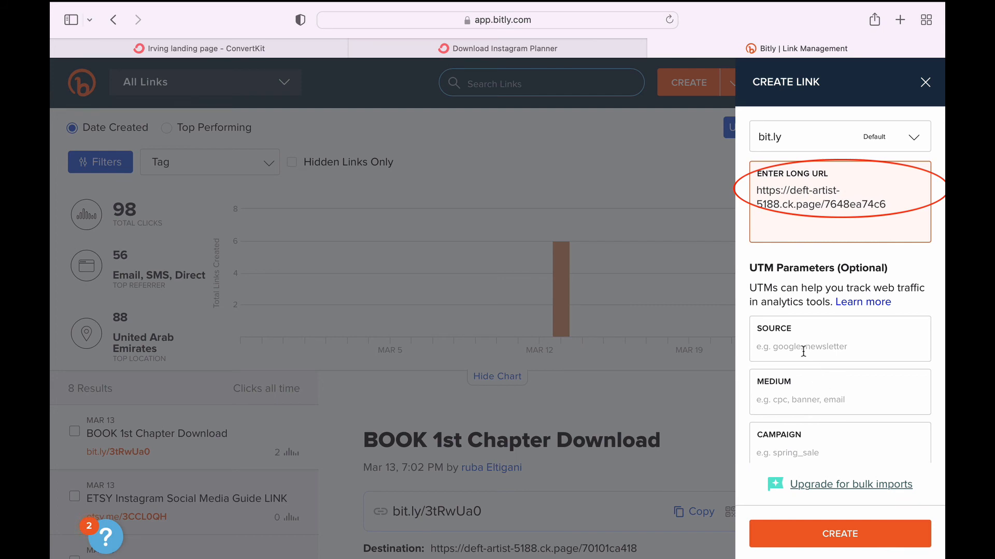
pyautogui.click(829, 524)
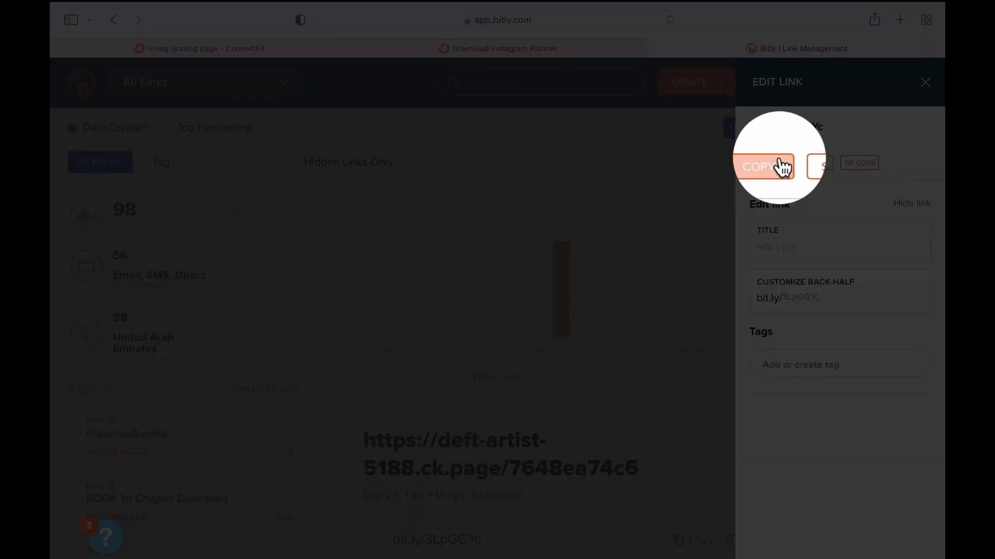
pyautogui.click(777, 163)
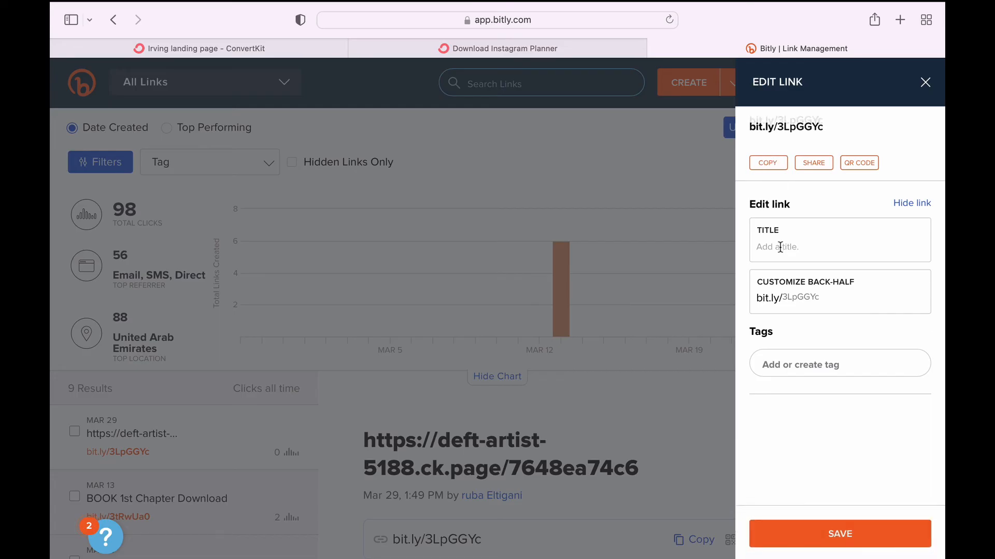
# - Title the new short link "Insta Planner PDF - Landing Page" and save it
pyautogui.click(780, 247)
pyautogui.write('Ins')
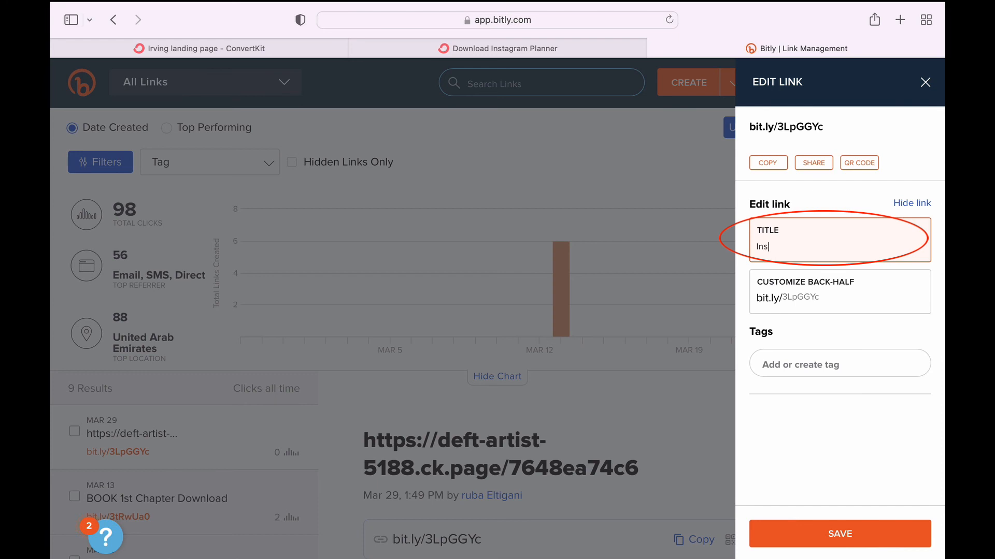
pyautogui.write('ta Planner ')
pyautogui.write('PDF Do')
pyautogui.press('BackSpace')
pyautogui.press('BackSpace')
pyautogui.write('- Landing Oa')
pyautogui.press('BackSpace')
pyautogui.press('BackSpace')
pyautogui.write('Page')
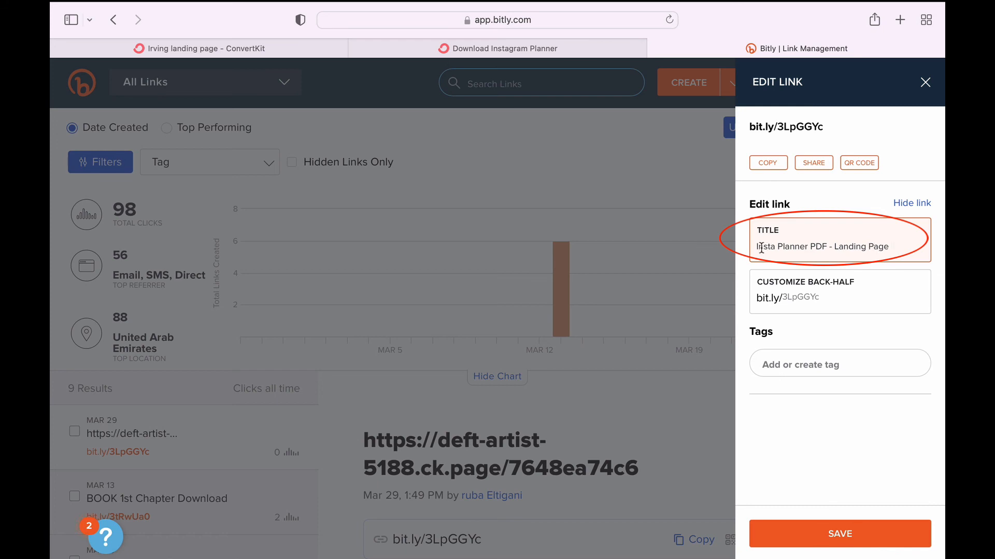
pyautogui.click(757, 248)
pyautogui.click(834, 534)
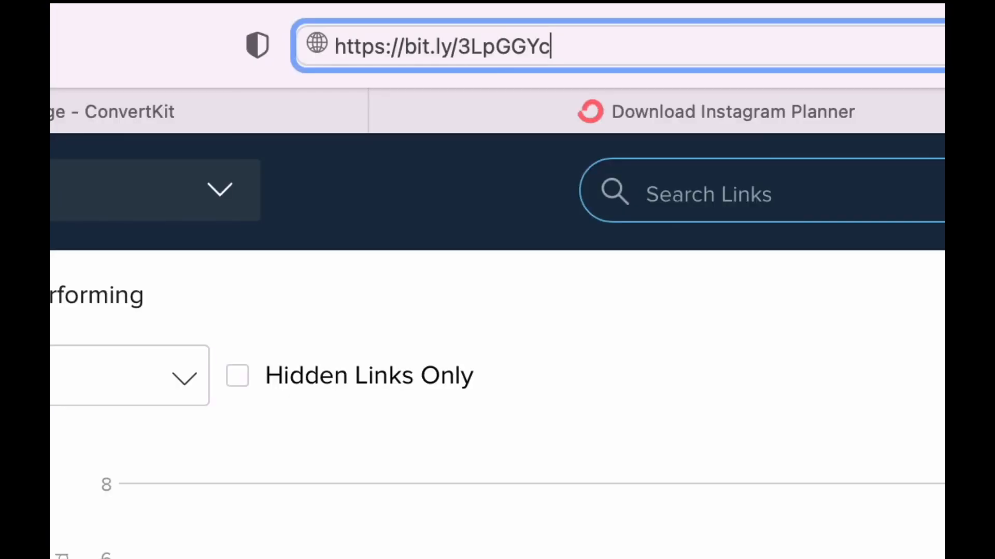
pyautogui.press('Return')
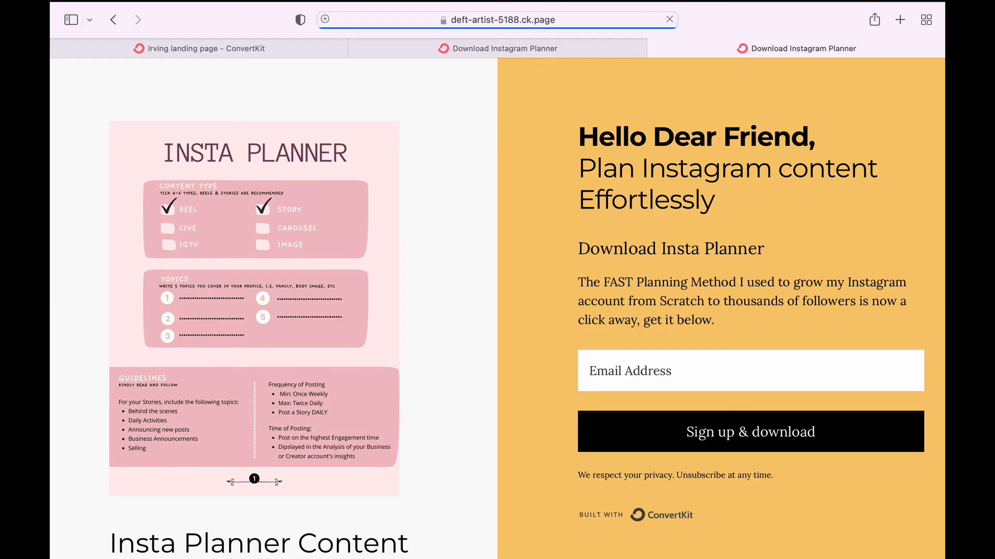